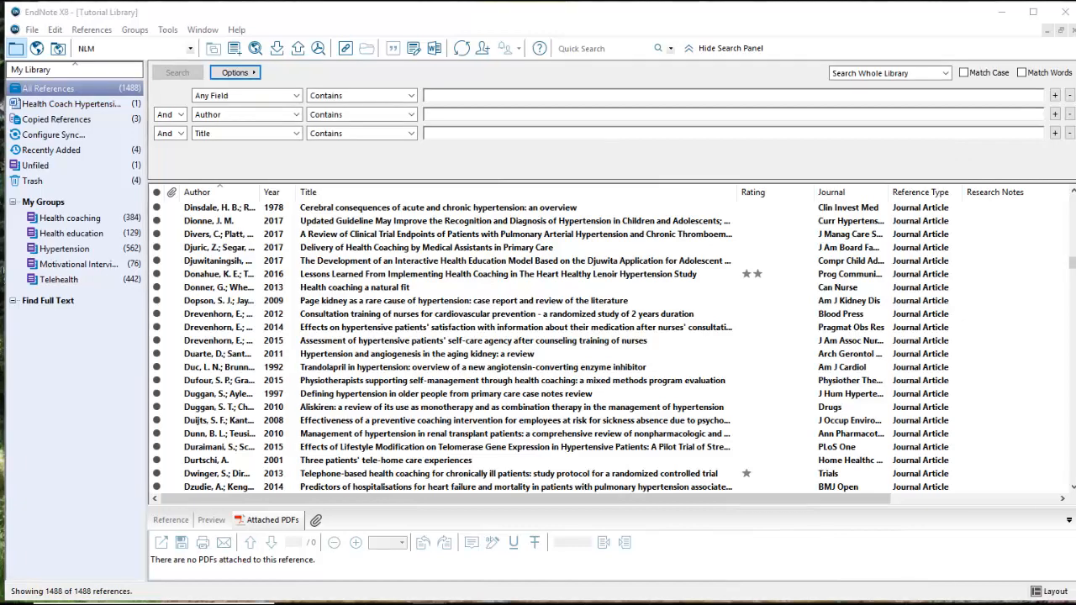
Switch to File Explorer and locate the health coach referral PDF in the Health Coaching folder, then return to EndNote
mouse_move(1075, 44)
left_mouse_down()
mouse_move(673, 42)
mouse_move(608, 30)
mouse_move(615, 19)
left_mouse_up()
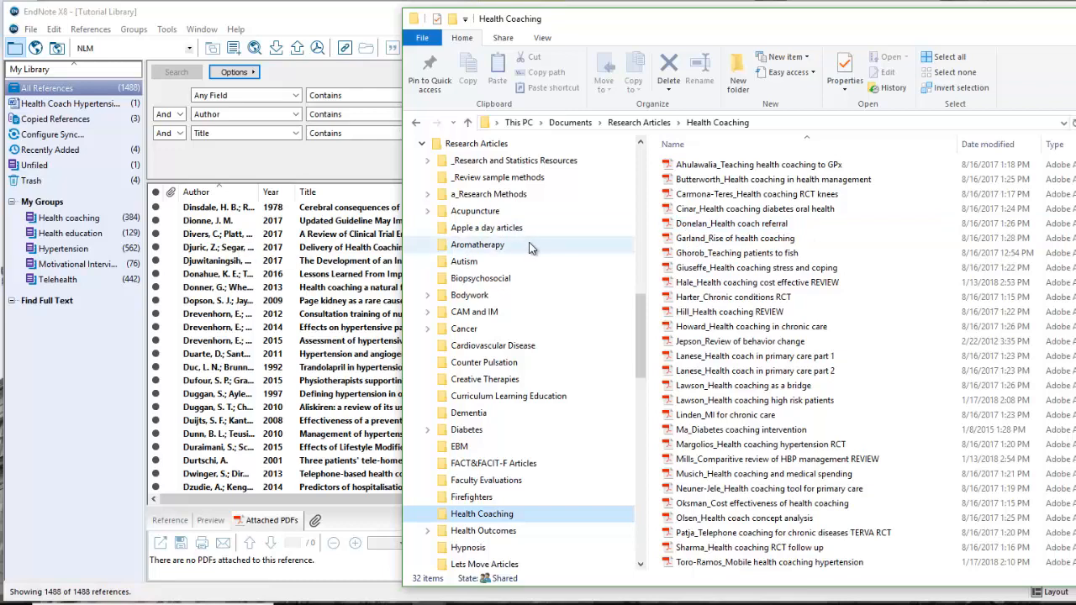
left_click(681, 208)
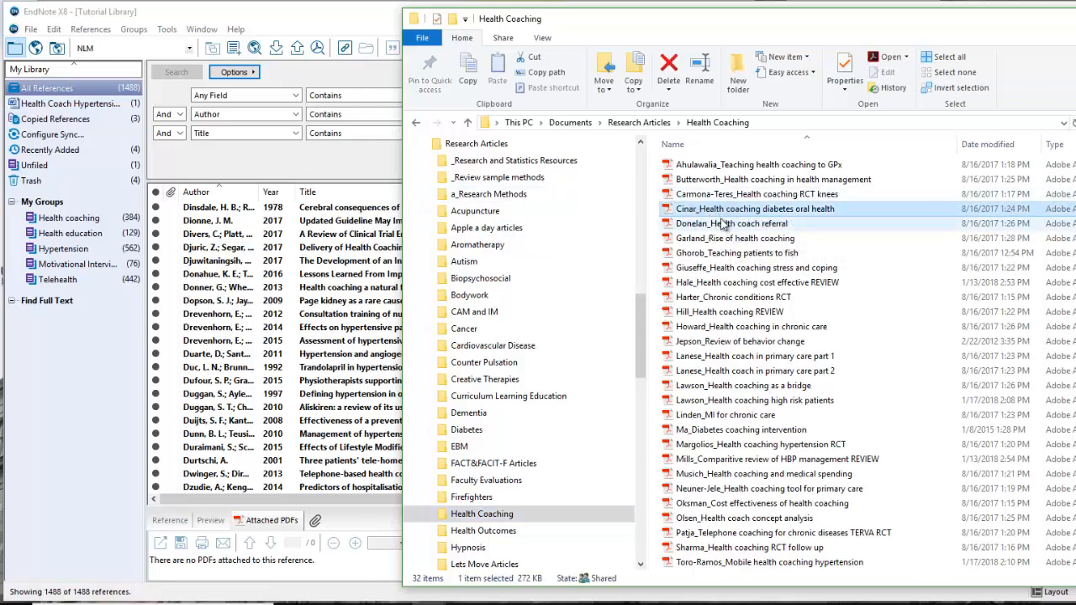
left_click(723, 224)
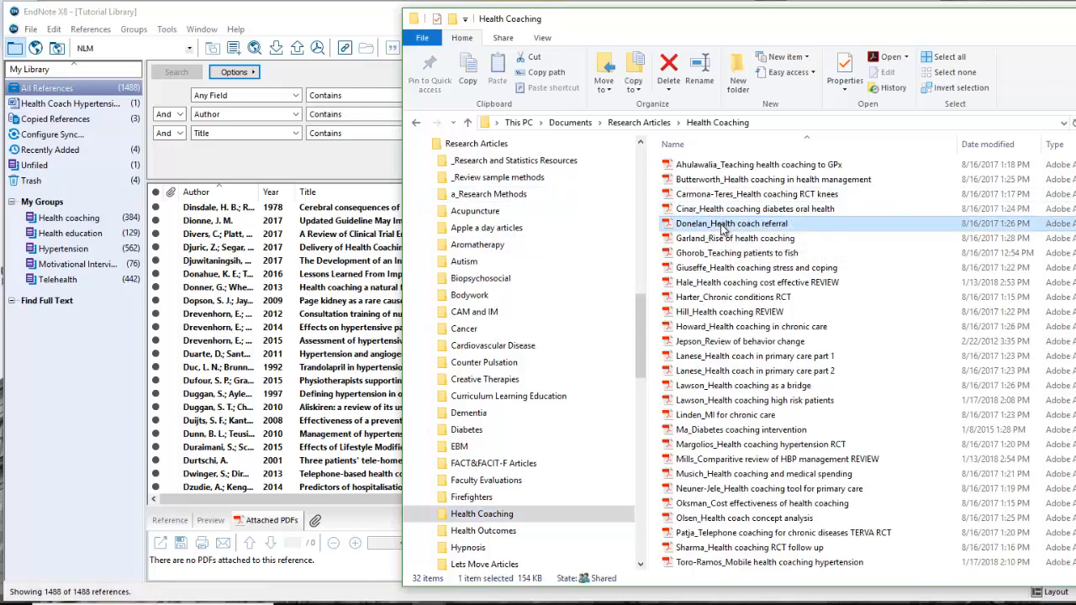
left_click(343, 176)
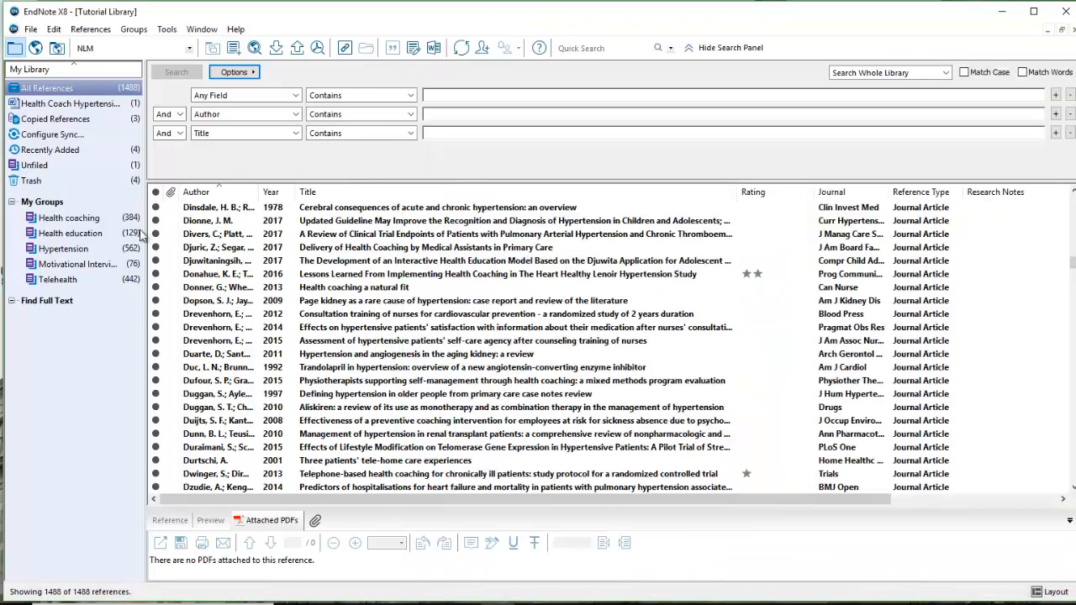
Look through the full reference list by author for an existing entry for the health coach referral article
left_click(95, 222)
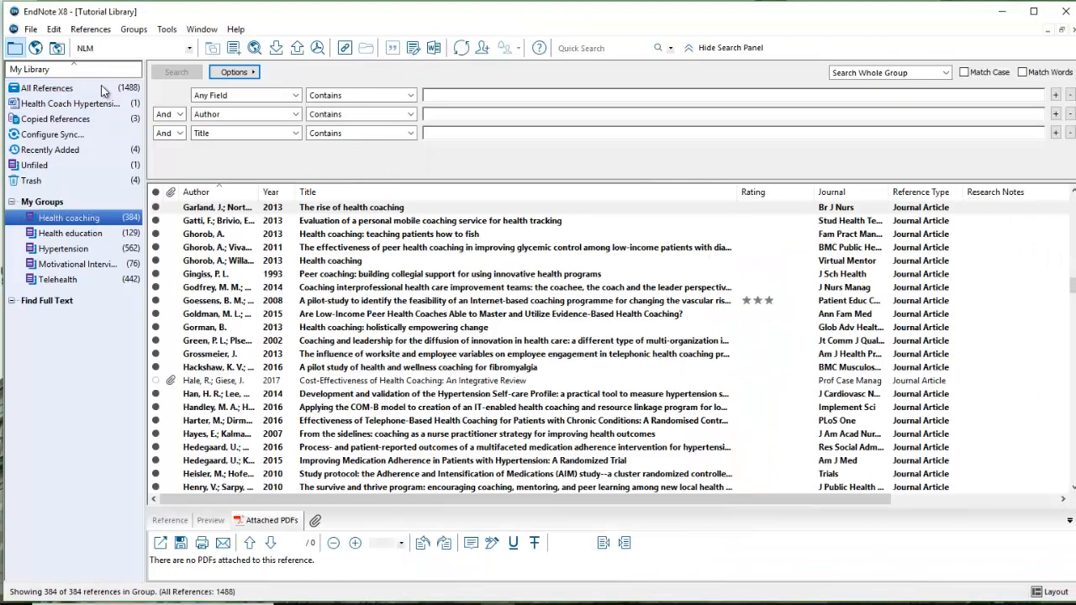
left_click(103, 89)
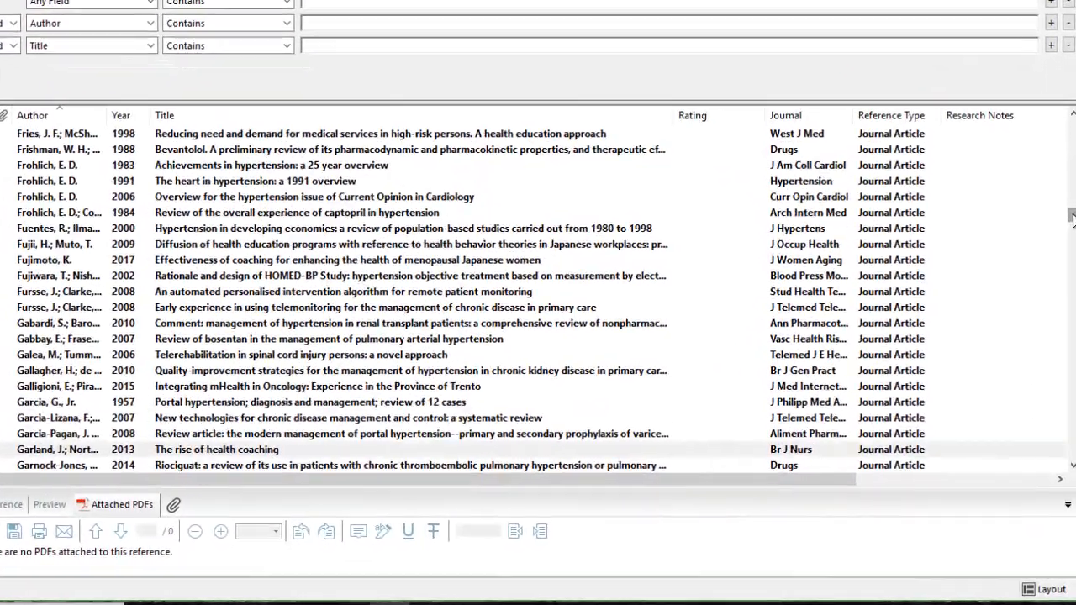
left_click(1073, 251)
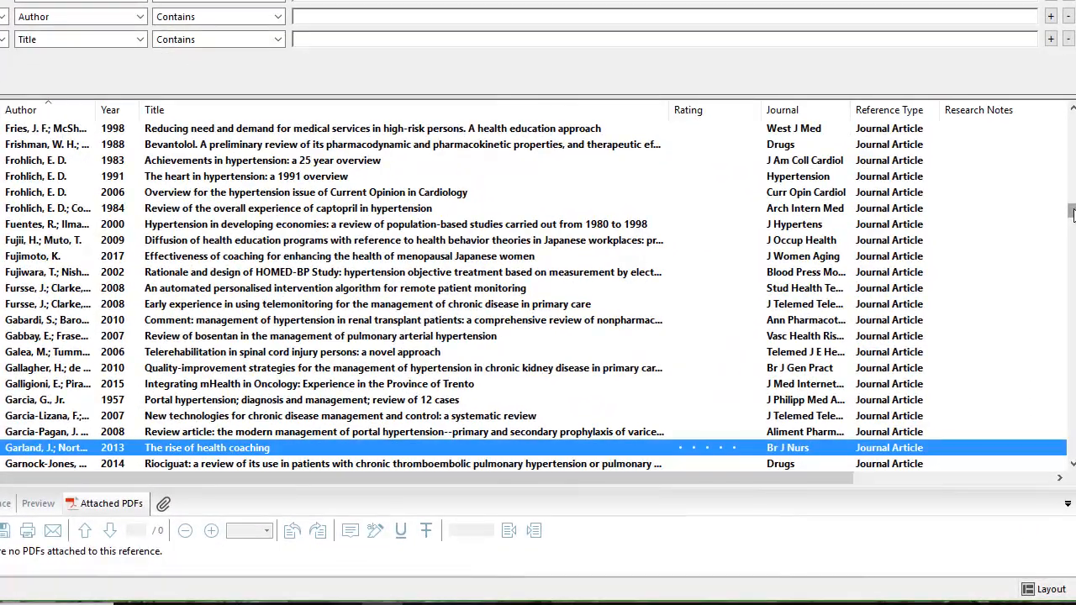
left_click_drag(1072, 215, 1072, 196)
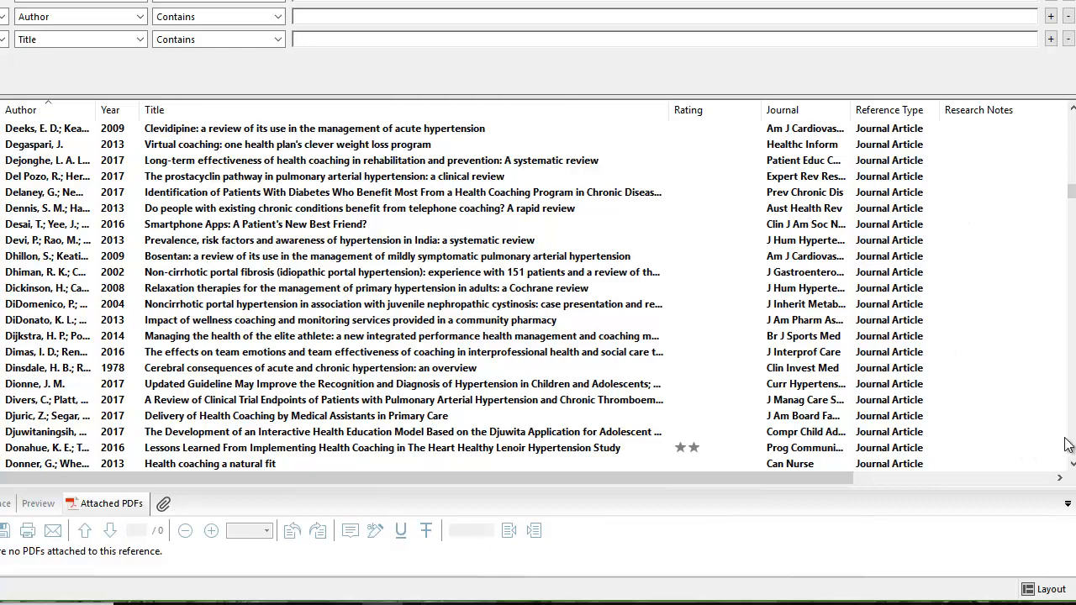
left_click(1072, 463)
left_click(1073, 463)
left_click(1073, 463)
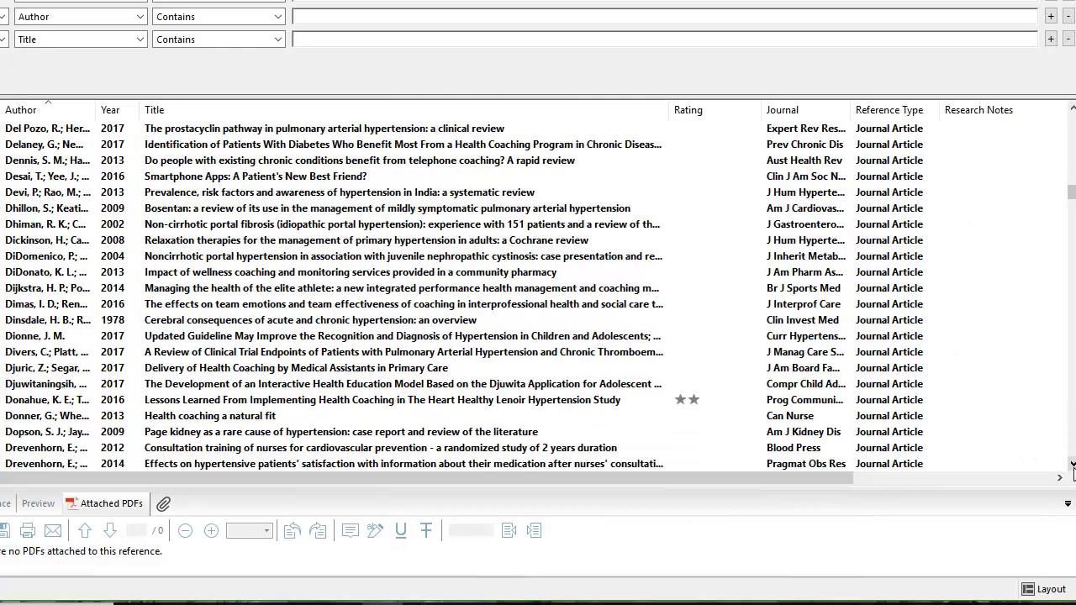
left_click(1072, 463)
left_click(1072, 463)
left_click(1072, 463)
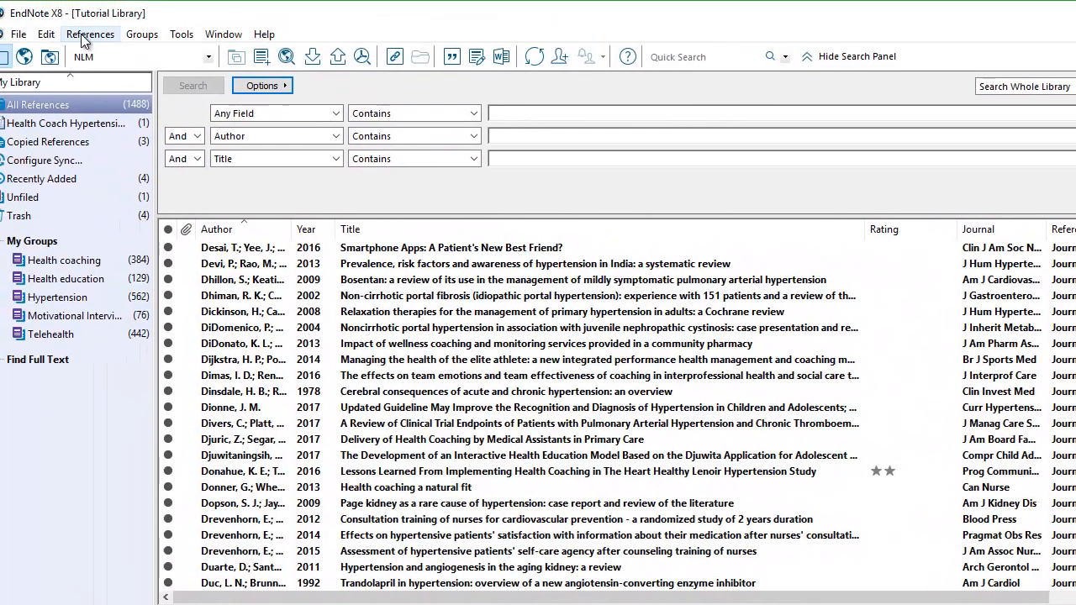
Create a new blank reference in the library
left_click(89, 34)
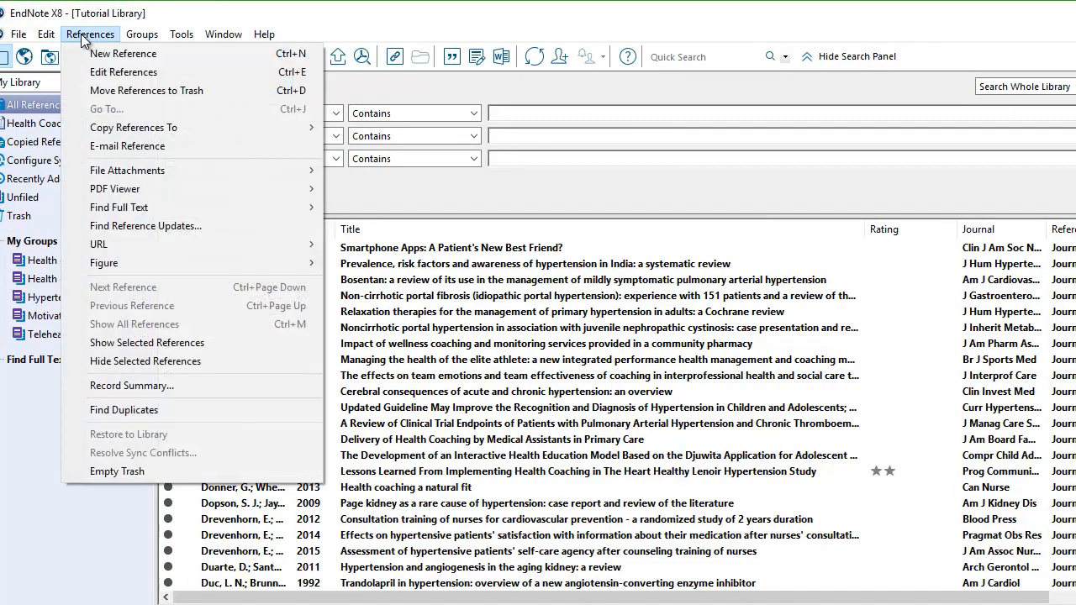
left_click(122, 53)
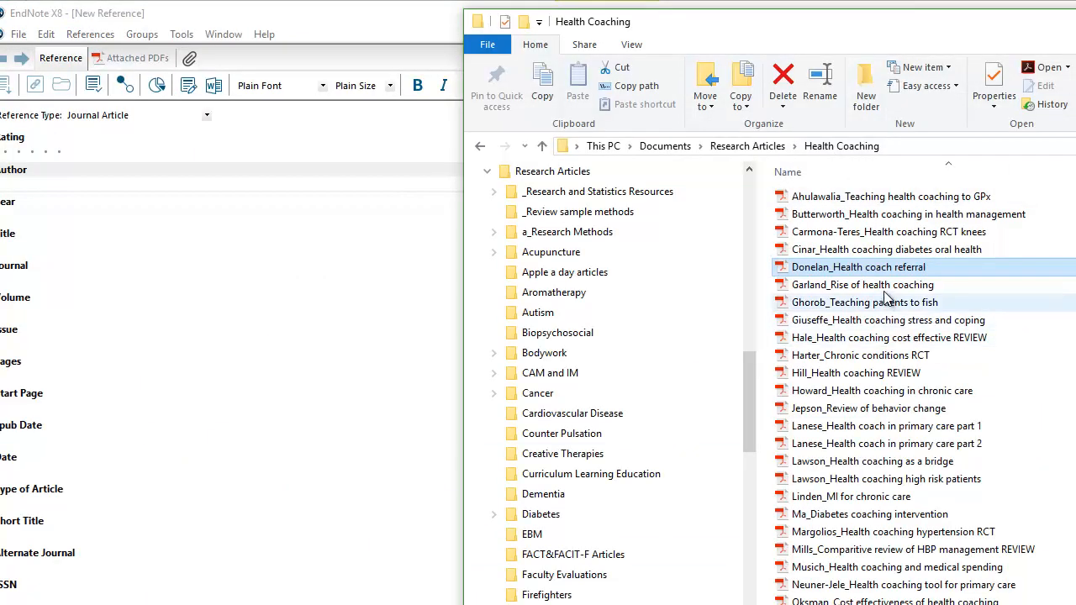
Open the health coach referral PDF from the Health Coaching folder and move its window clear of the new reference
double_click(882, 266)
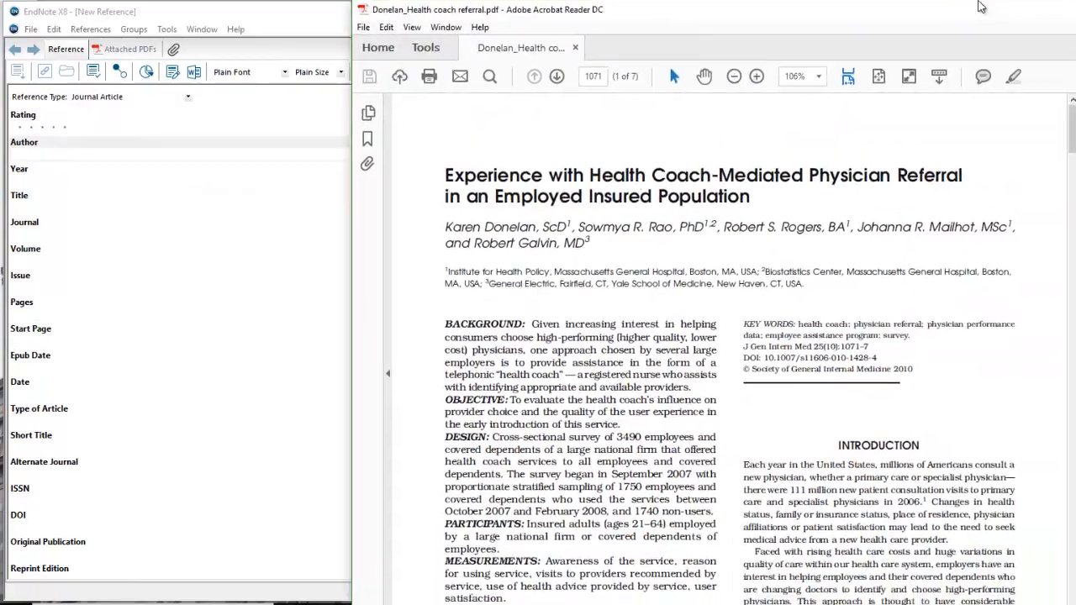
left_click_drag(978, 4, 1012, 1)
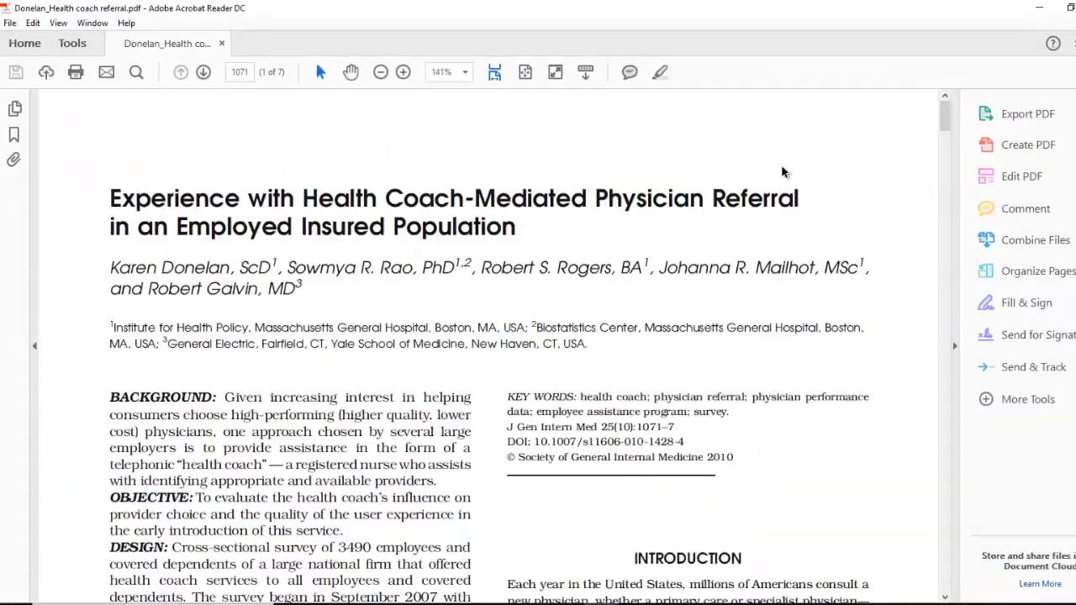
left_click(1070, 7)
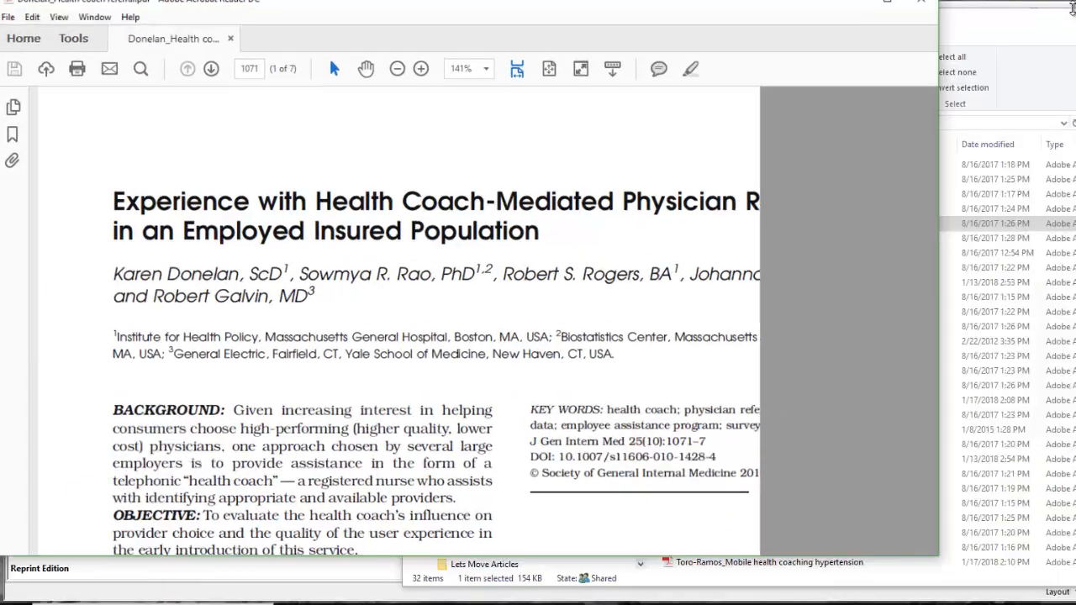
left_click_drag(414, 48, 673, 2)
left_click(1070, 8)
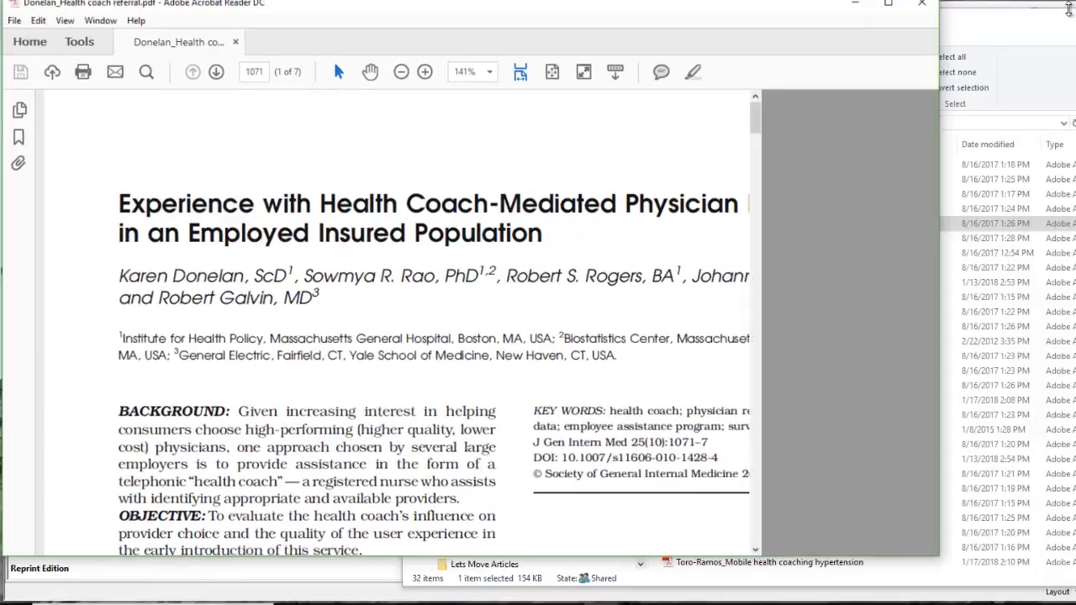
left_click_drag(563, 35, 699, 35)
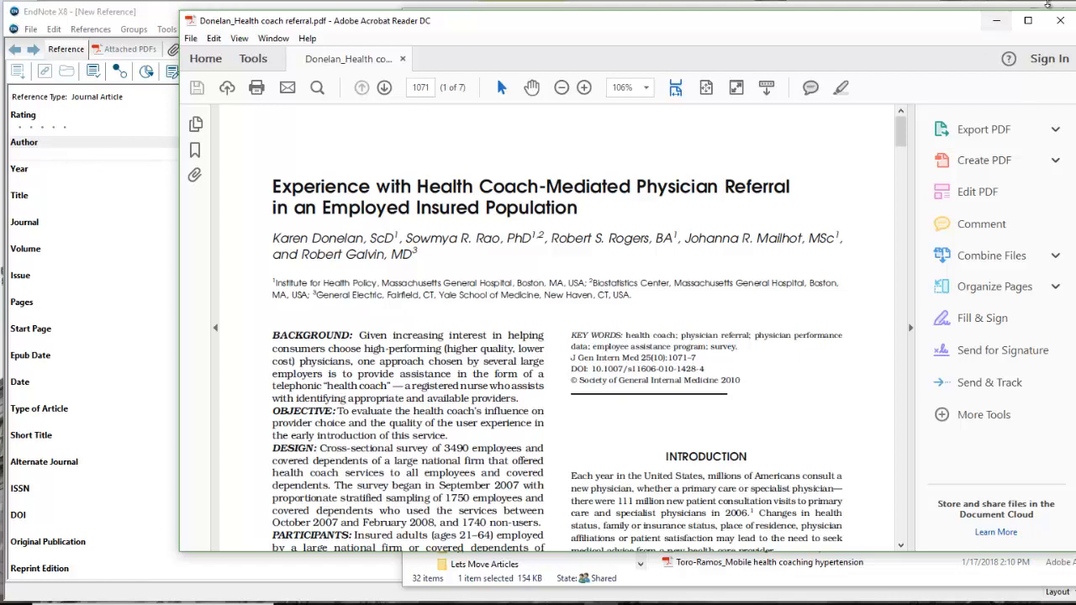
left_click_drag(528, 24, 1075, 12)
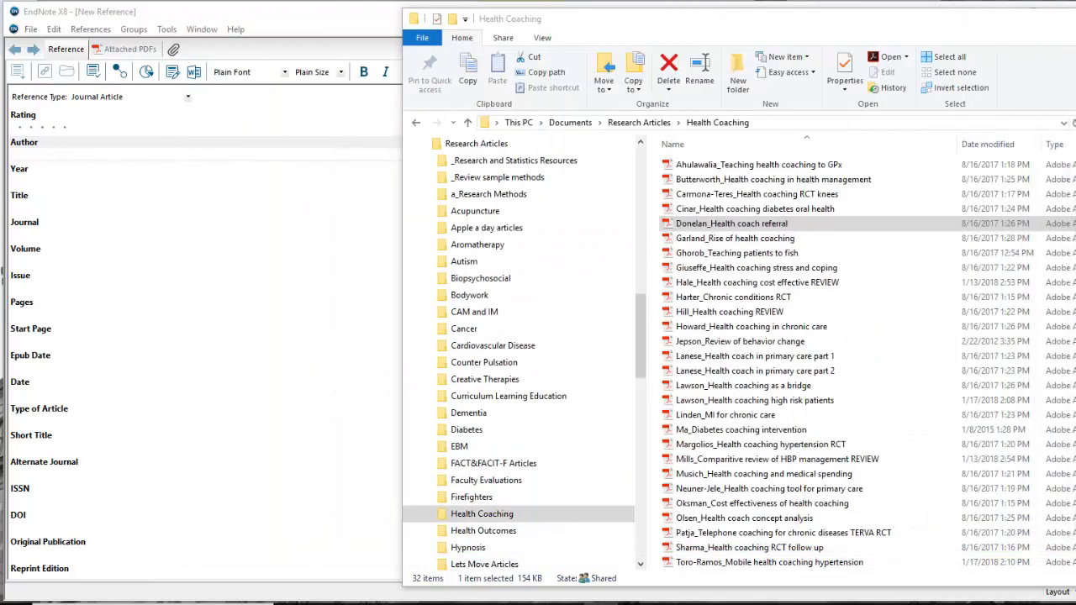
Enter the article's first two authors in the reference's Author field, one per line, as surname, comma and initials
left_click(146, 155)
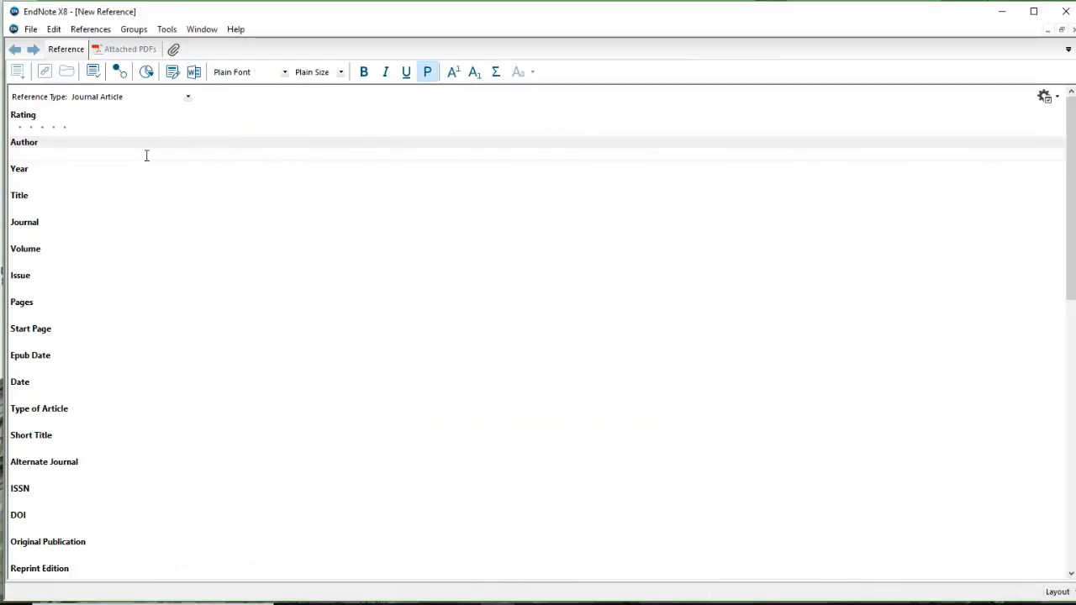
type("don")
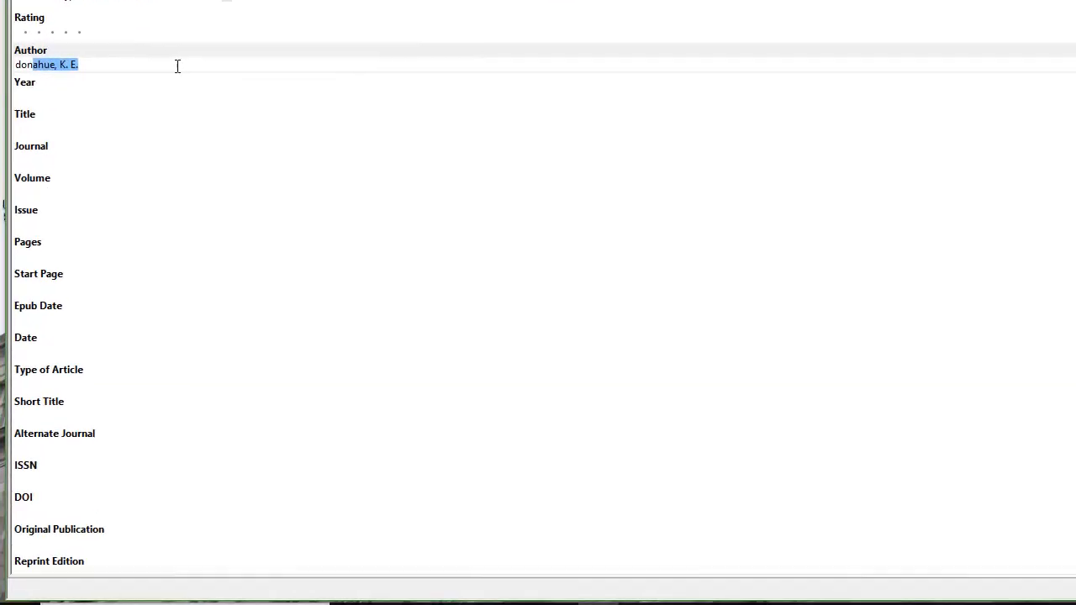
type("elan, ")
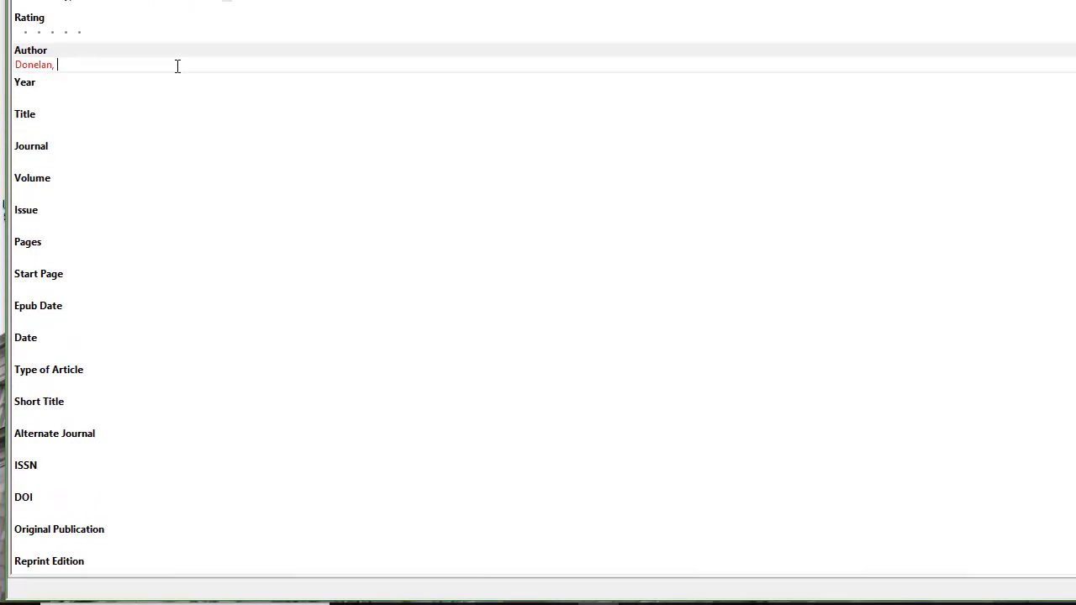
type("K")
key("Return")
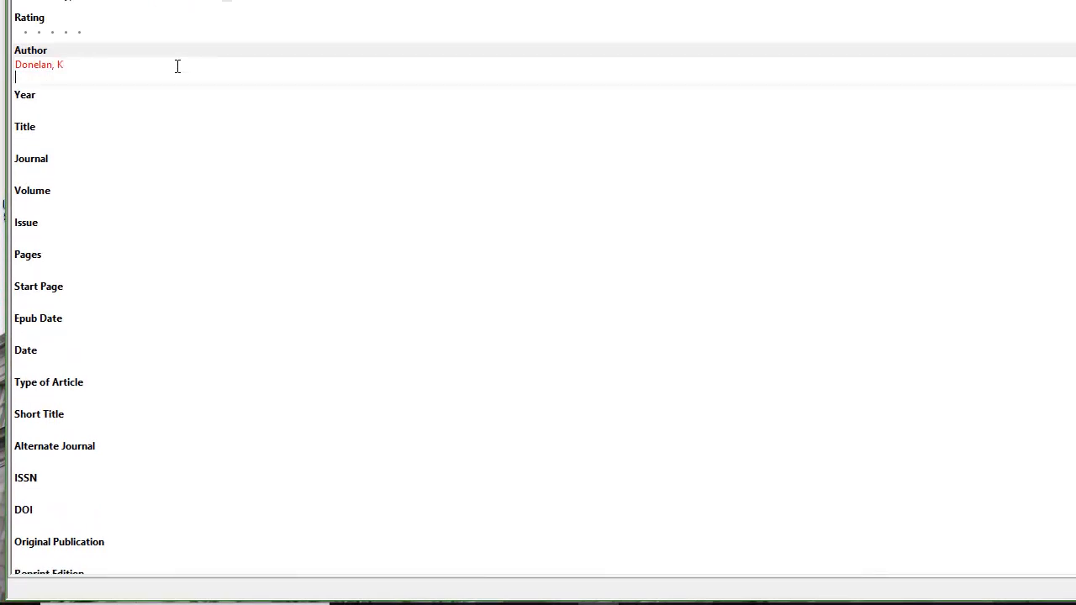
type("rao, ")
type("S.")
type("R")
key("BackSpace")
type("R.")
key("Return")
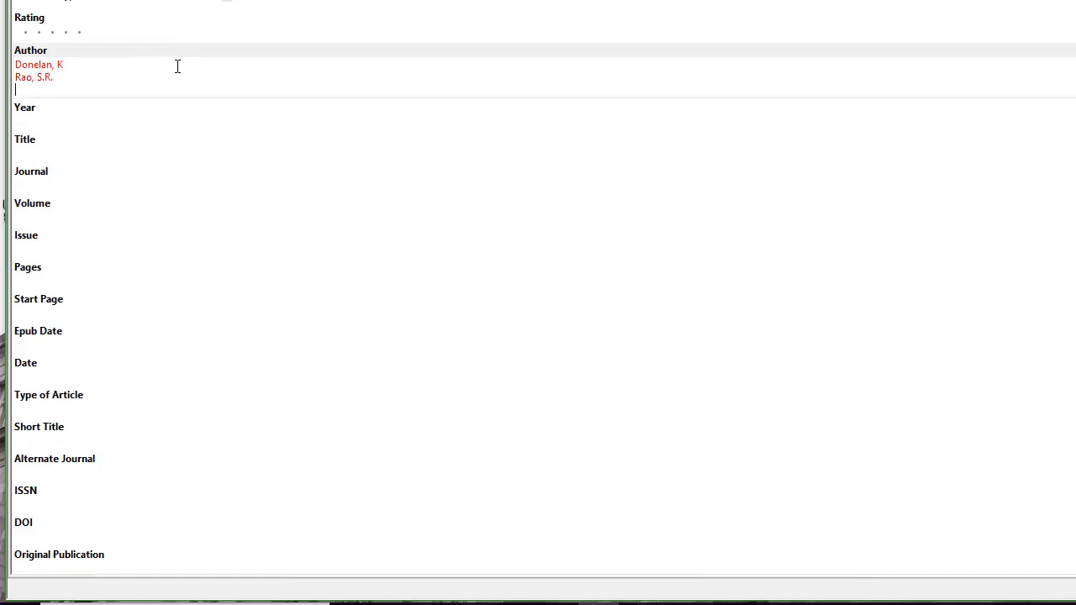
Add the article's remaining three authors on separate lines and remove the stray leading J from the fourth author's surname
type("Rogers, R. S")
key("Return")
type("JMa")
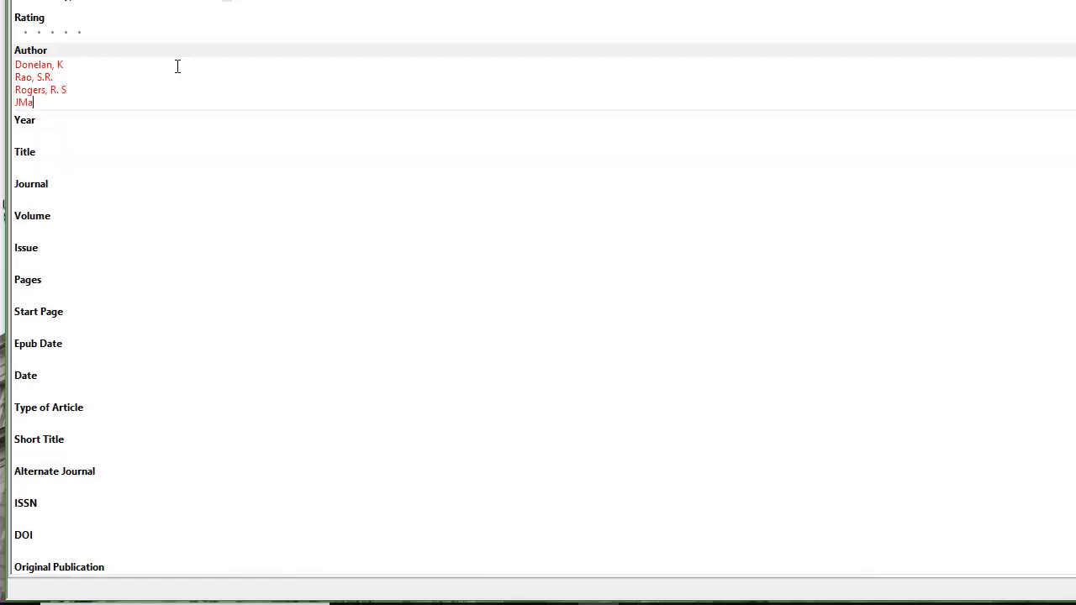
type("lhot, J.R.")
key("Return")
type("Galvi")
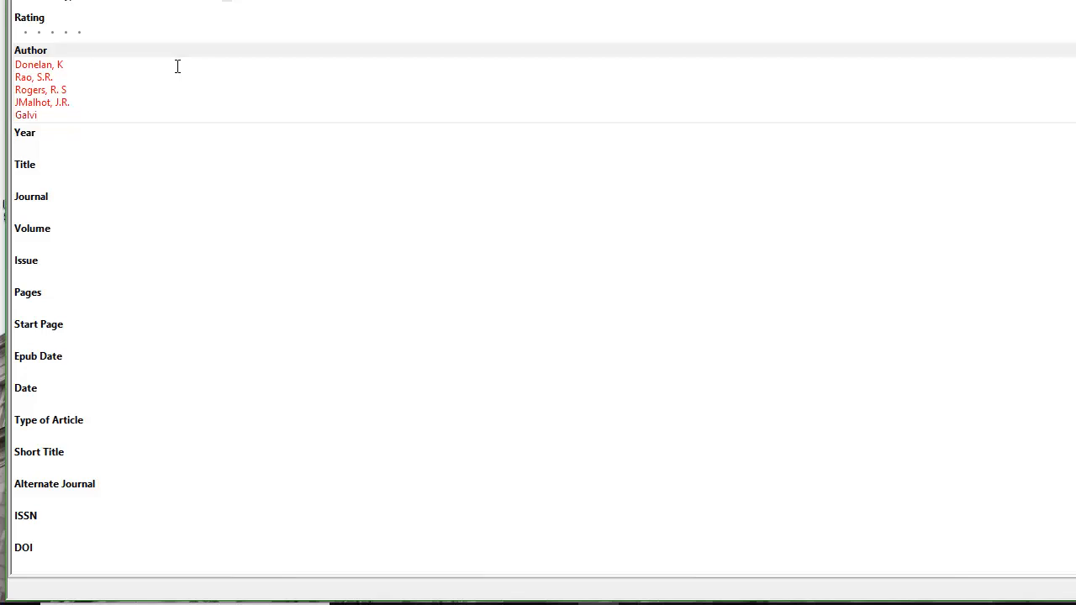
type("n, R.")
key("BackSpace")
key("Down")
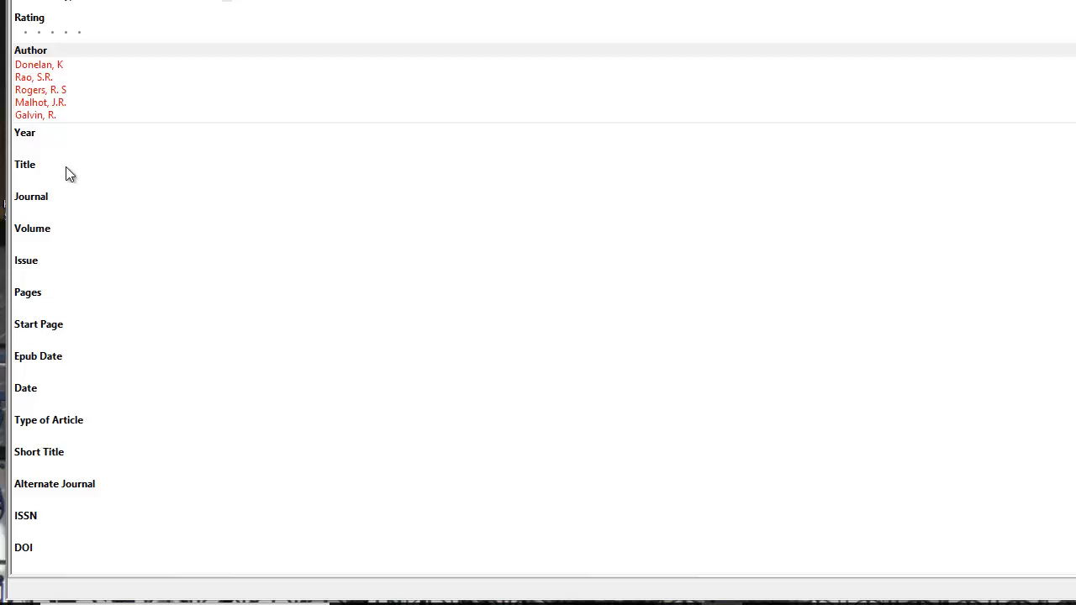
Set the reference's year to 2010
left_click(76, 139)
type("201")
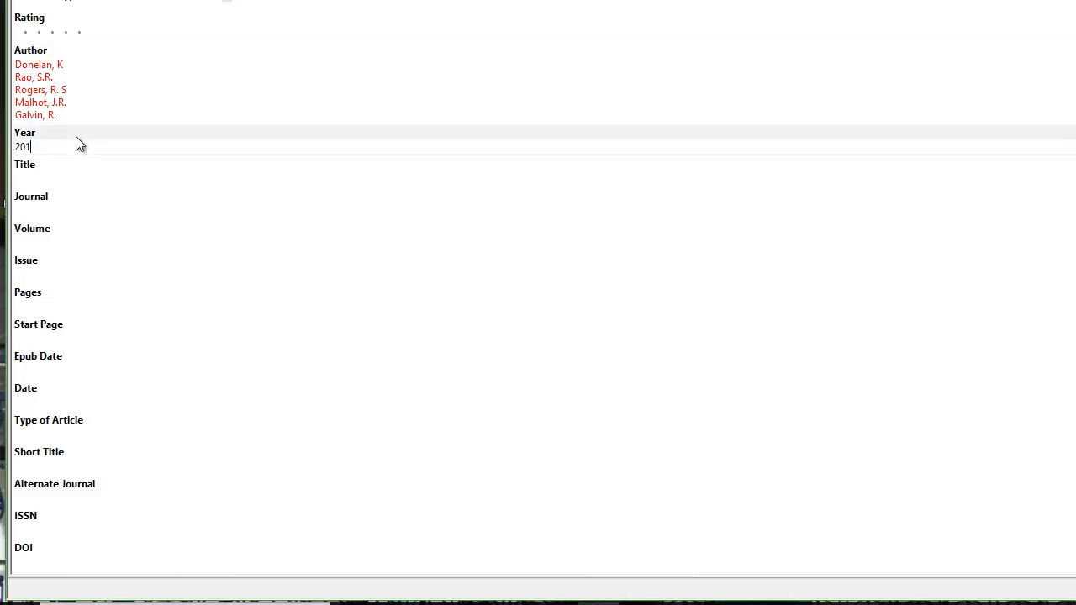
type("0")
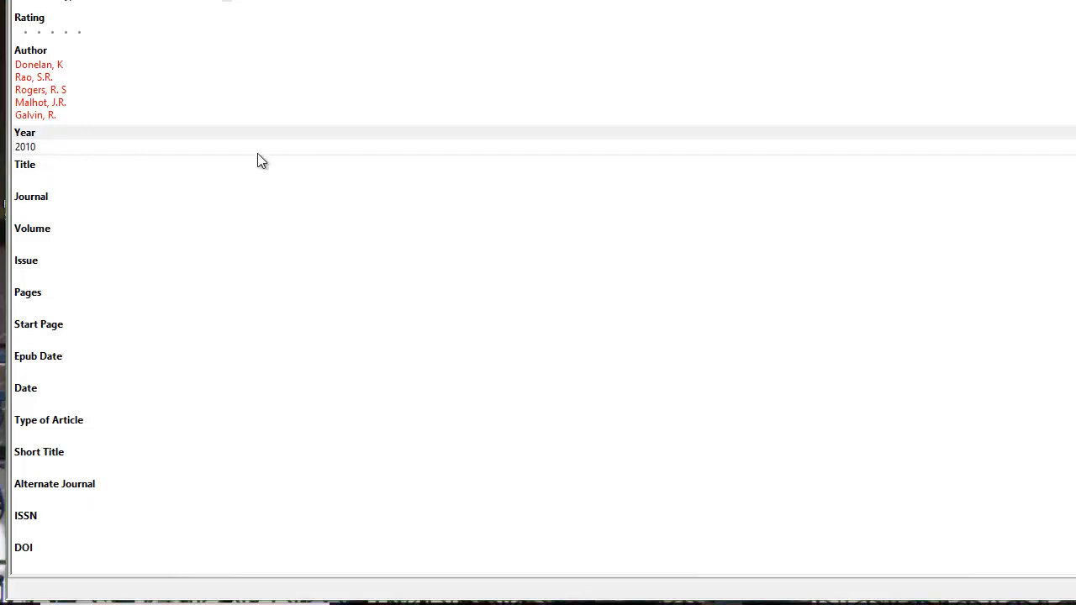
Paste the copied title "Experience with Health Coach-Mediated Physician Referral in an Employed Insured Population" into the Title field
left_click(89, 180)
right_click(92, 180)
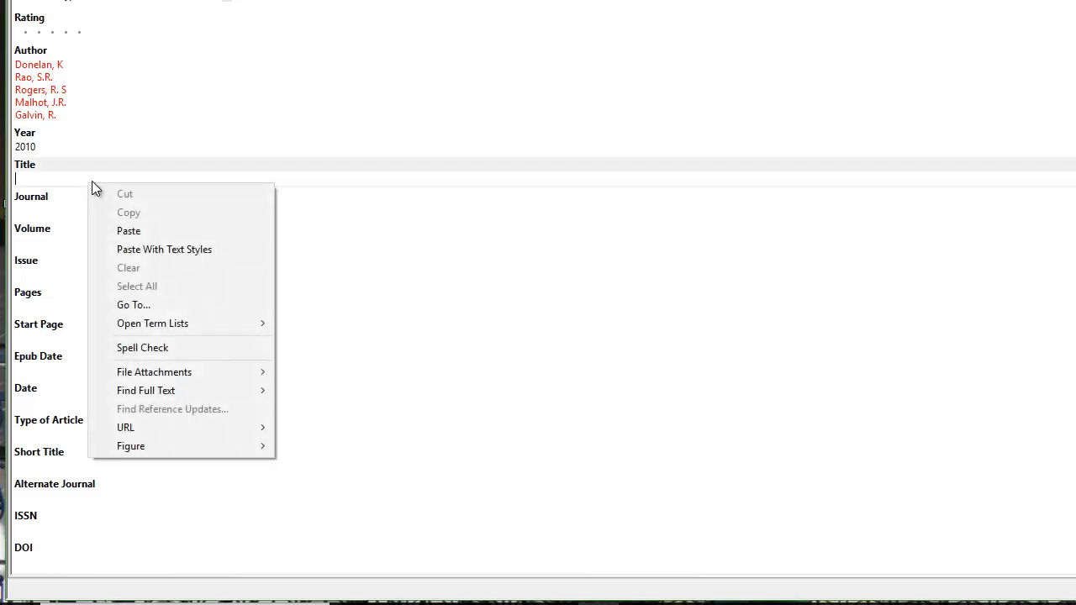
left_click(142, 233)
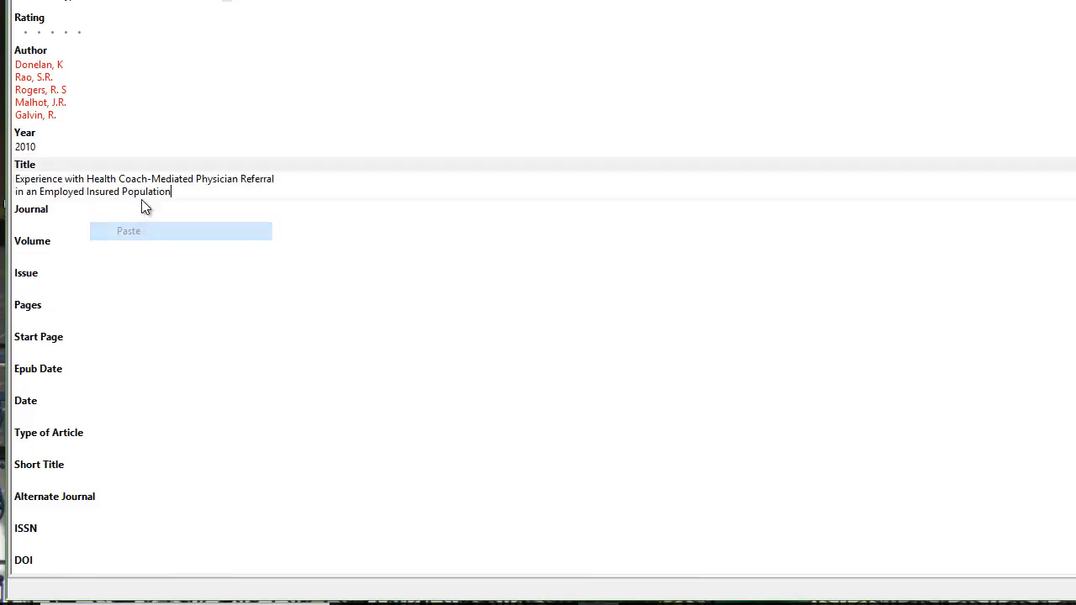
Change the words "Health Coach-Mediated" in the title to lowercase "health coach-mediated"
left_click(93, 179)
key("BackSpace")
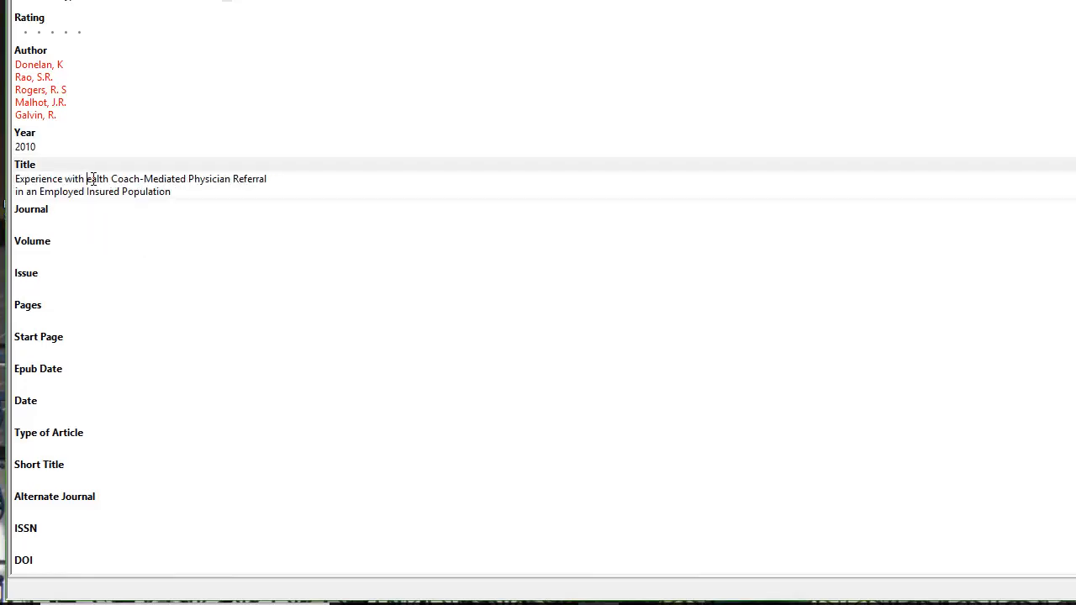
type("h")
key("Right")
key("Right")
key("Right")
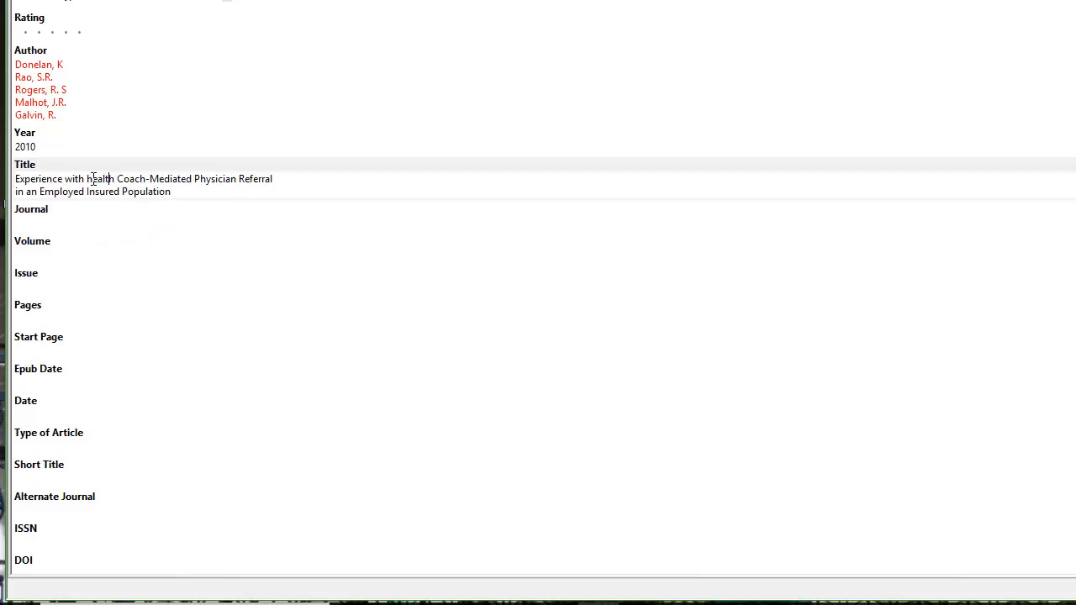
key("Delete")
type("c")
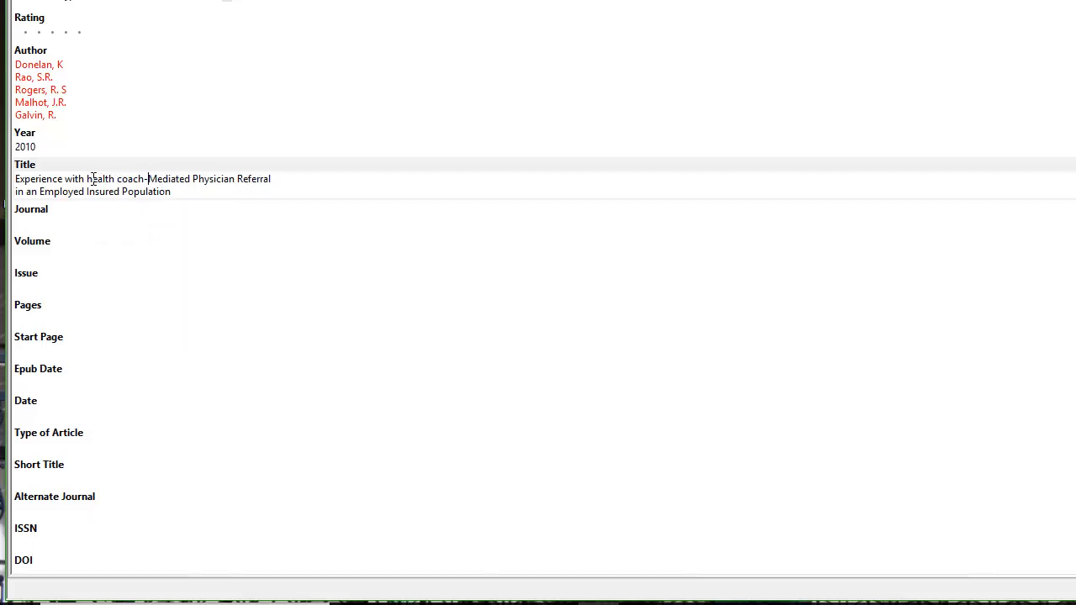
key("BackSpace")
type("m")
Change "Physician Referral" in the title to lowercase and join the title's two lines into one
key("Right")
key("Right")
key("Delete")
type("p")
key("Delete")
type("r")
key("Right")
key("BackSpace")
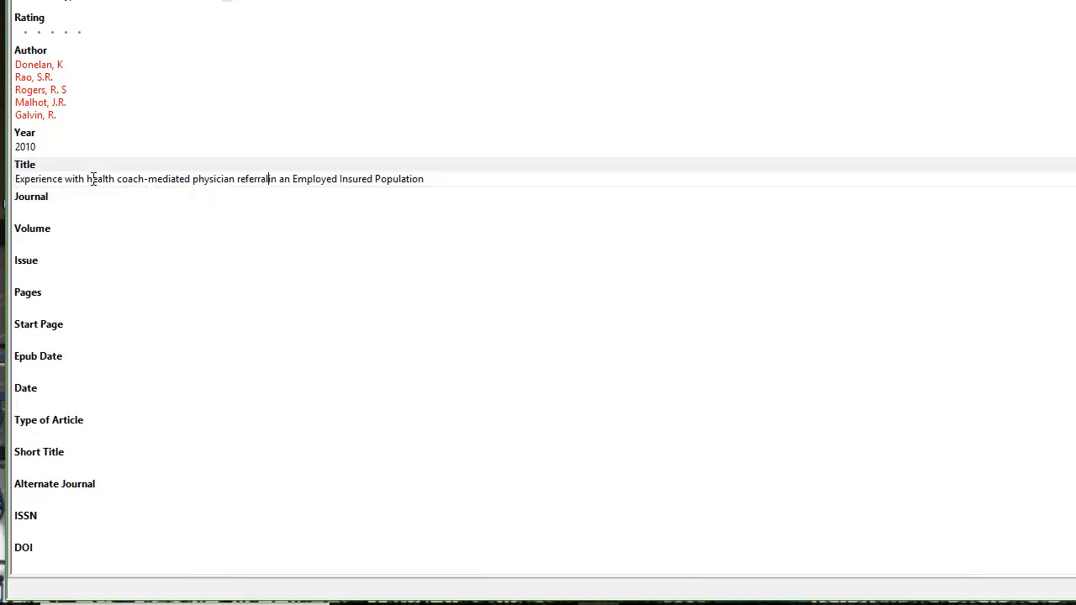
Change "Employed Insured Population" in the title to lowercase "employed insured population"
left_click(303, 178)
key("BackSpace")
type("e")
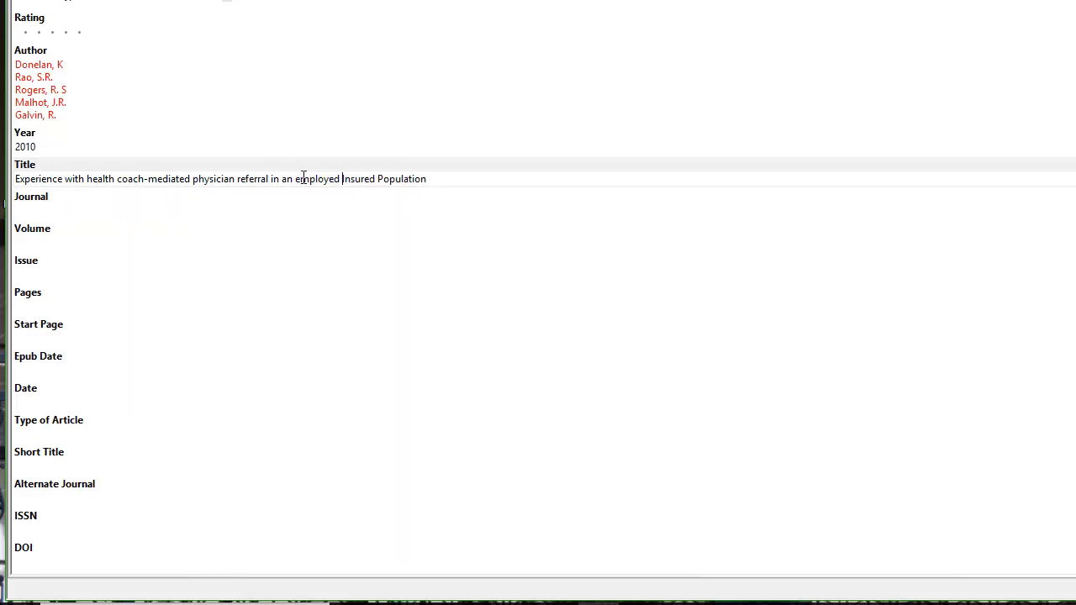
key("Delete")
type("i")
key("BackSpace")
type("p")
Enter "J Gen Intern Med" as the reference's journal, replacing the autocomplete suggestion
left_click(247, 206)
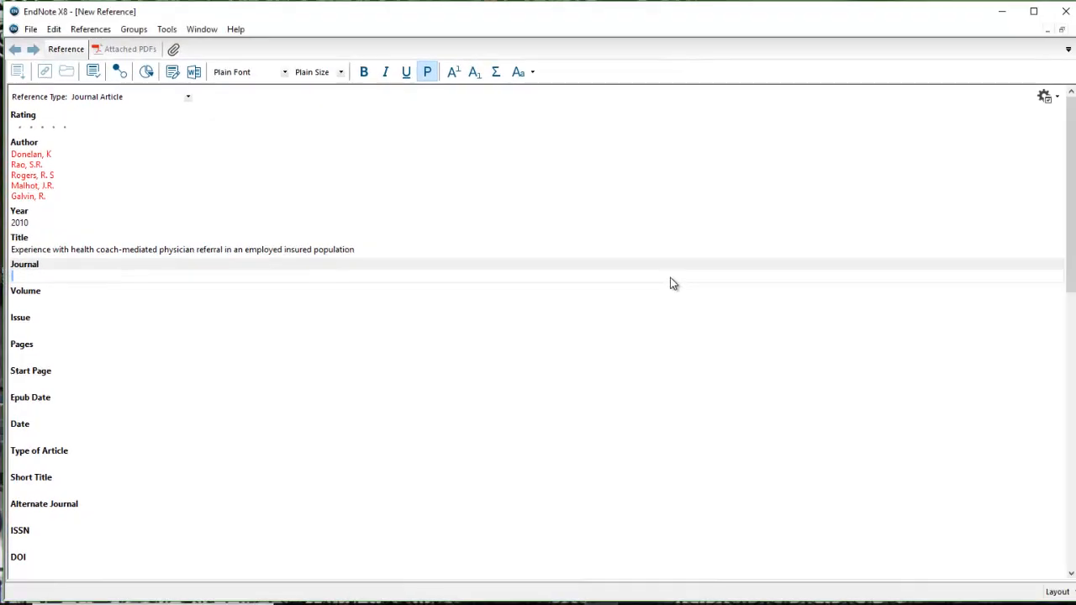
type("J")
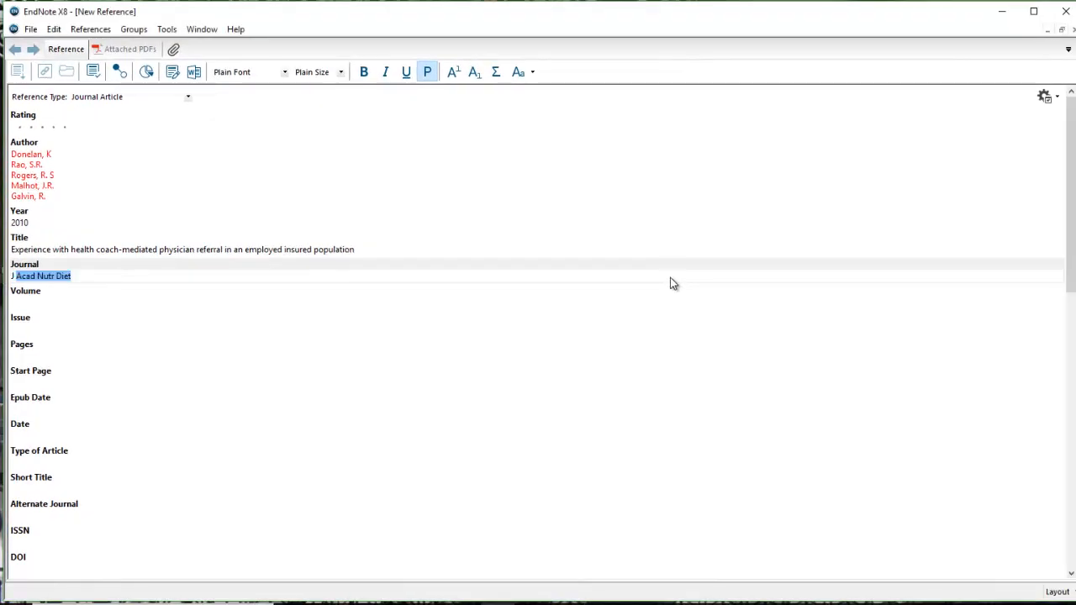
type(" Gen Intern Med")
key("Tab")
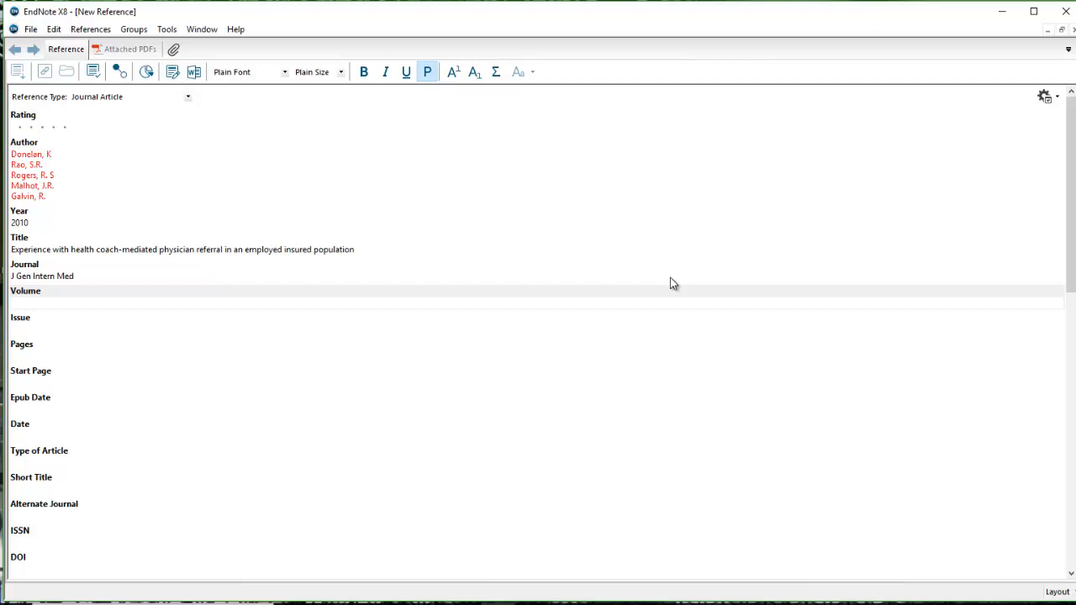
Set the reference's volume to 25, issue to 10 and pages to 1071-7
type("25")
key("Tab")
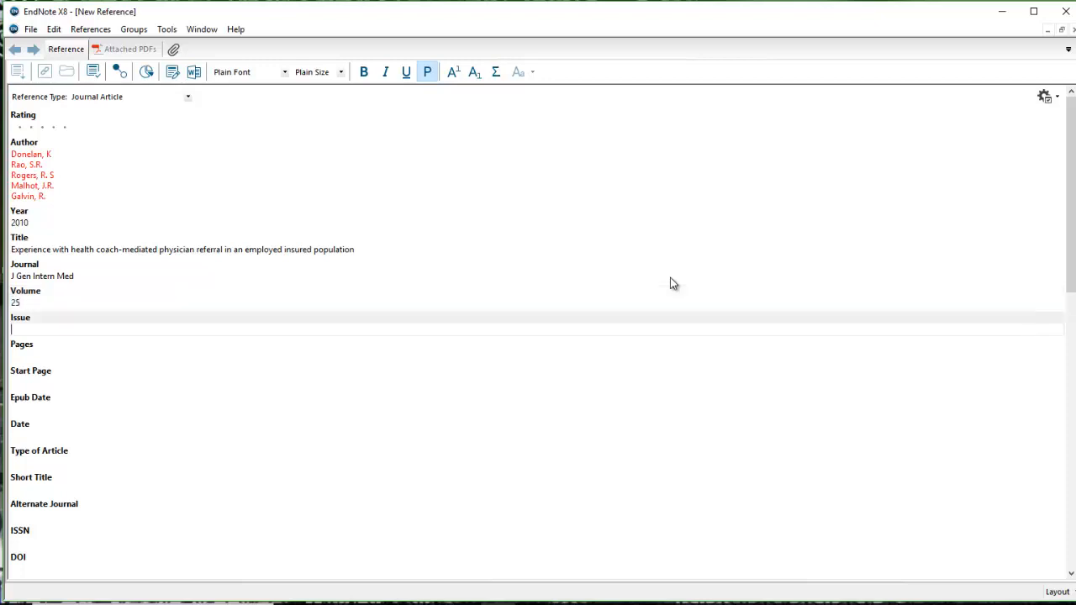
type("10")
key("Tab")
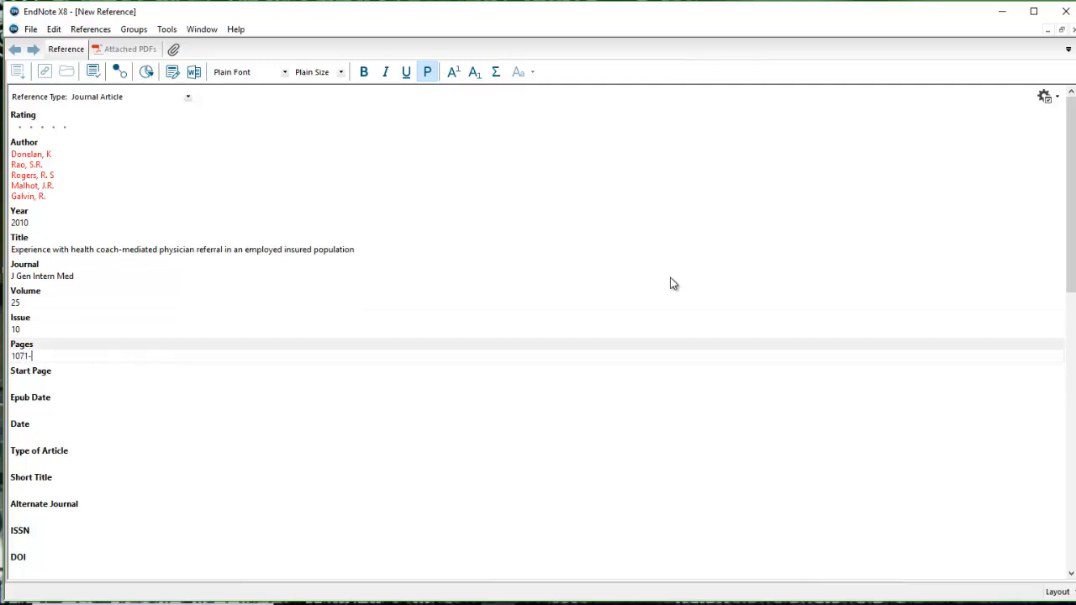
key("Tab")
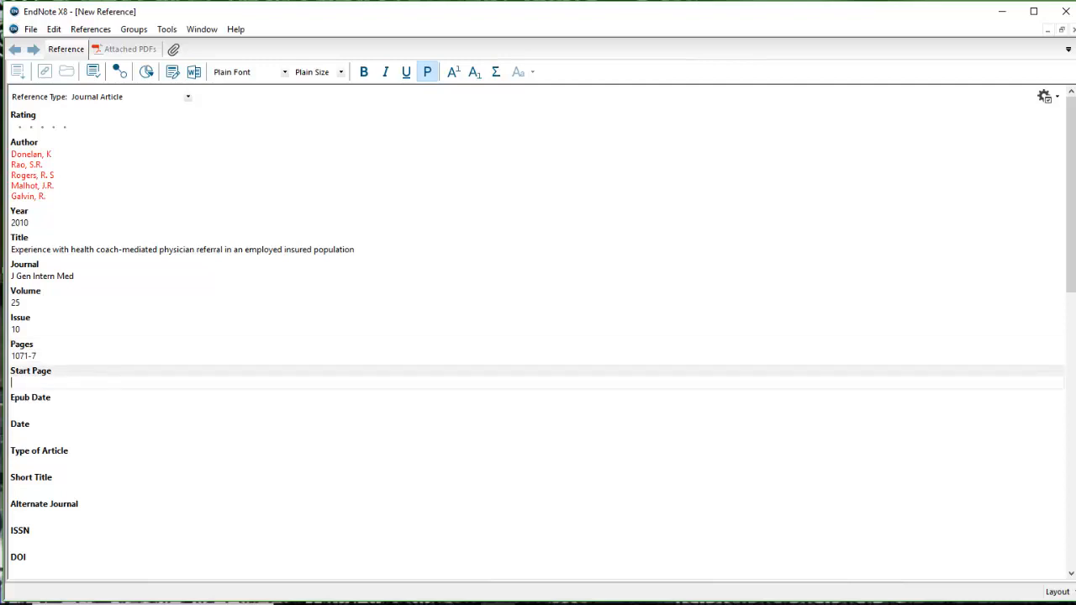
Ready the reference's Abstract field and copy the article PDF's full abstract, from BACKGROUND to the end of CONCLUSIONS
mouse_move(1075, 38)
left_mouse_down()
mouse_move(1075, 47)
mouse_move(1075, 21)
left_mouse_up()
left_click(497, 19)
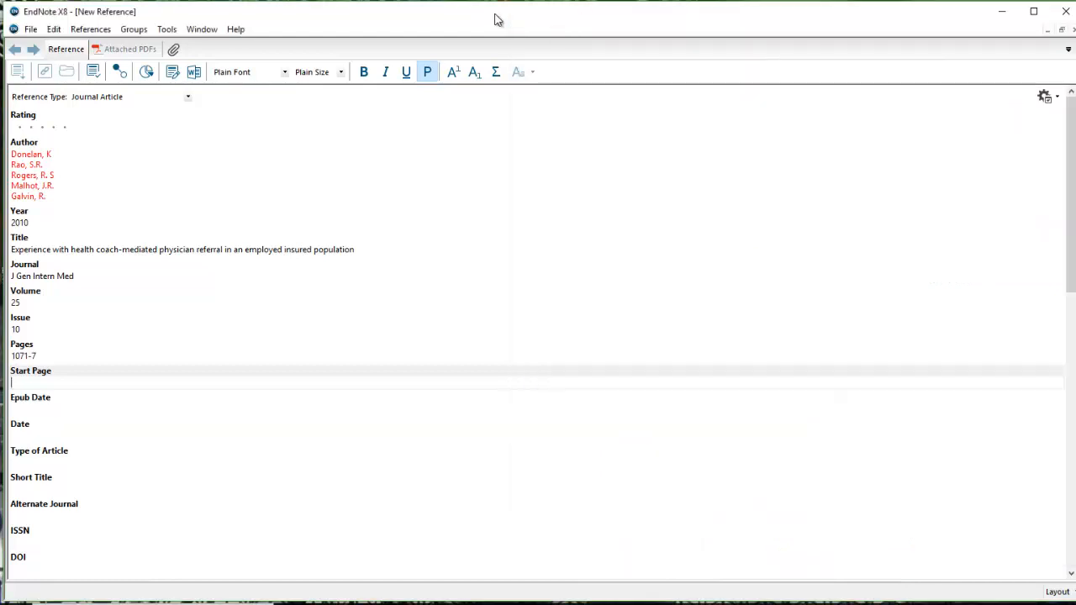
left_click_drag(1071, 155, 1071, 348)
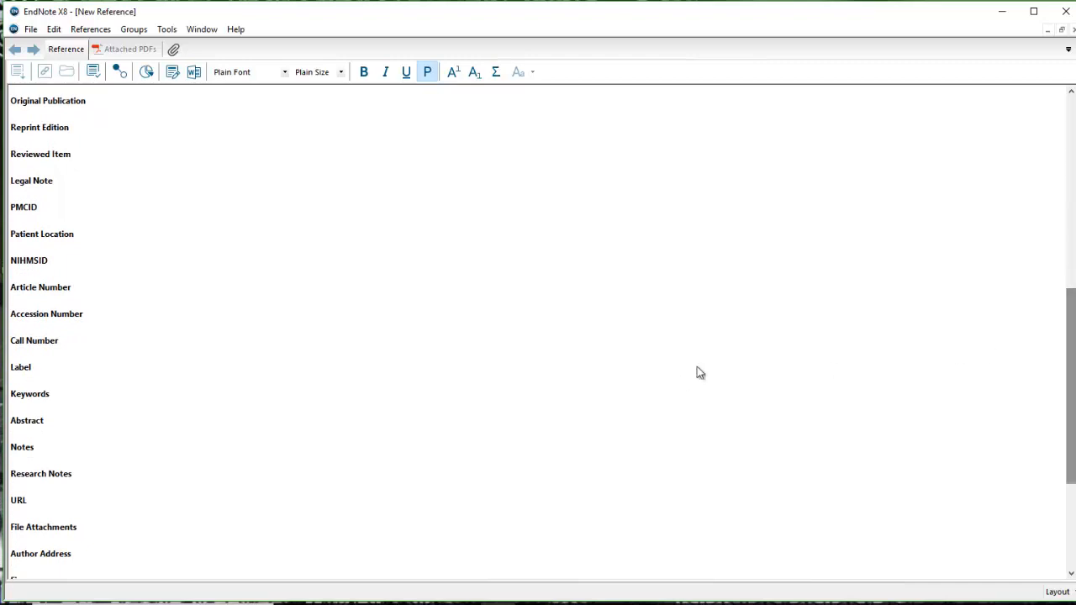
left_click(274, 433)
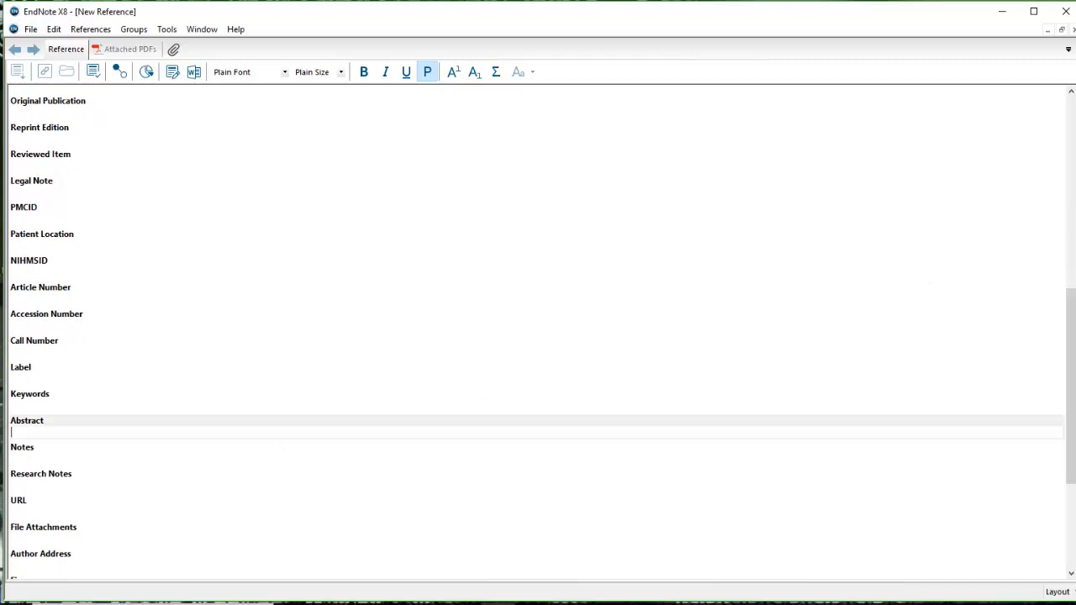
key("alt+Tab")
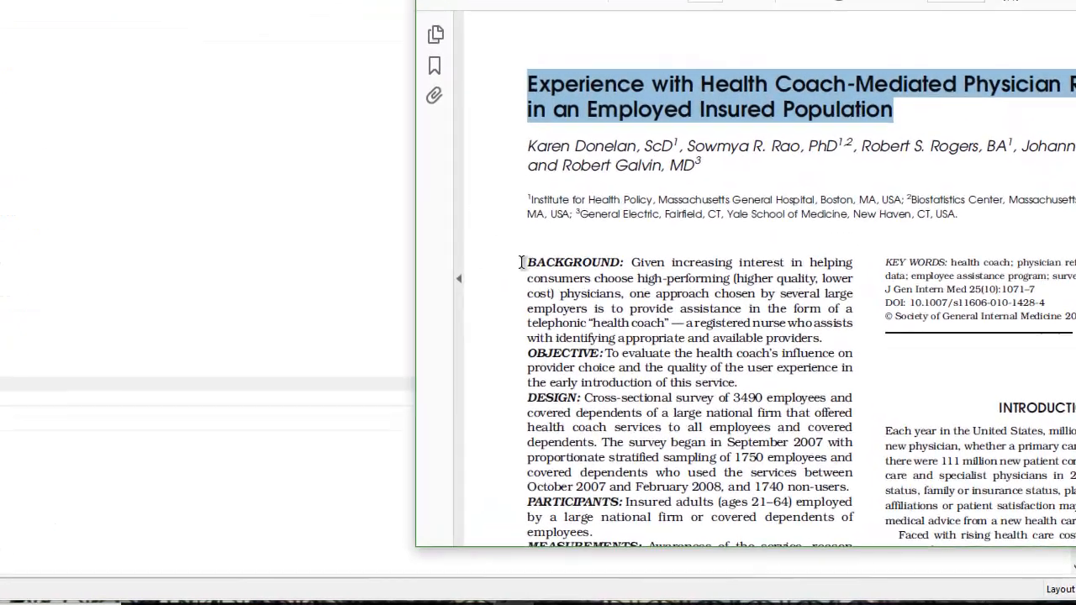
left_click_drag(521, 262, 787, 443)
scroll(779, 418, "down", 3)
scroll(779, 417, "down", 4)
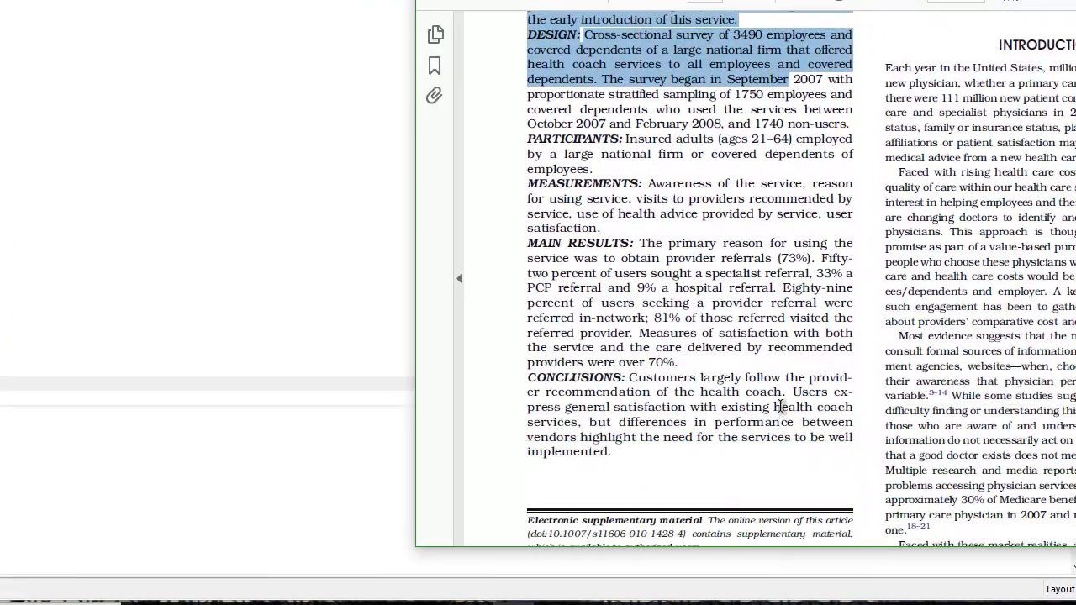
mouse_move(619, 452)
left_mouse_down()
mouse_move(623, 441)
mouse_move(615, 454)
left_mouse_up()
right_click(627, 414)
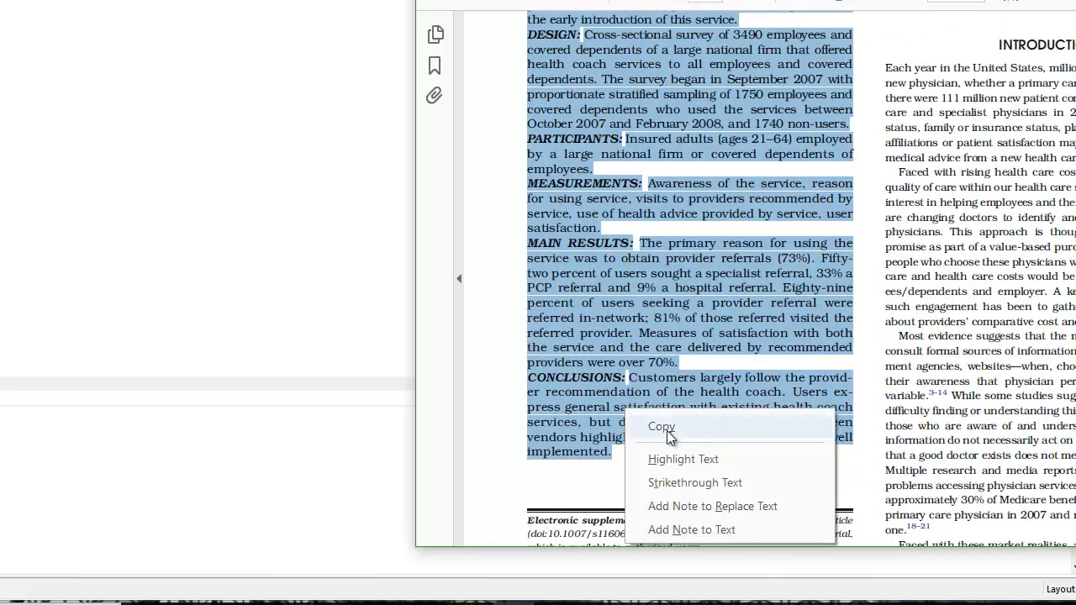
left_click(664, 429)
Paste the copied abstract into the reference's Abstract field and check the text through to its end
left_click(56, 404)
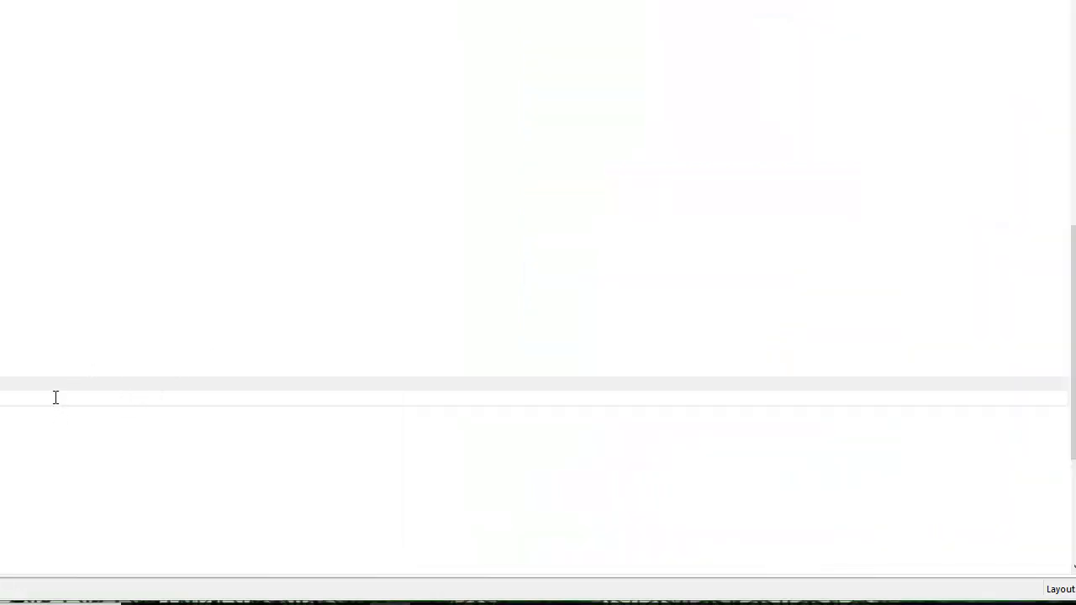
key("ctrl+v")
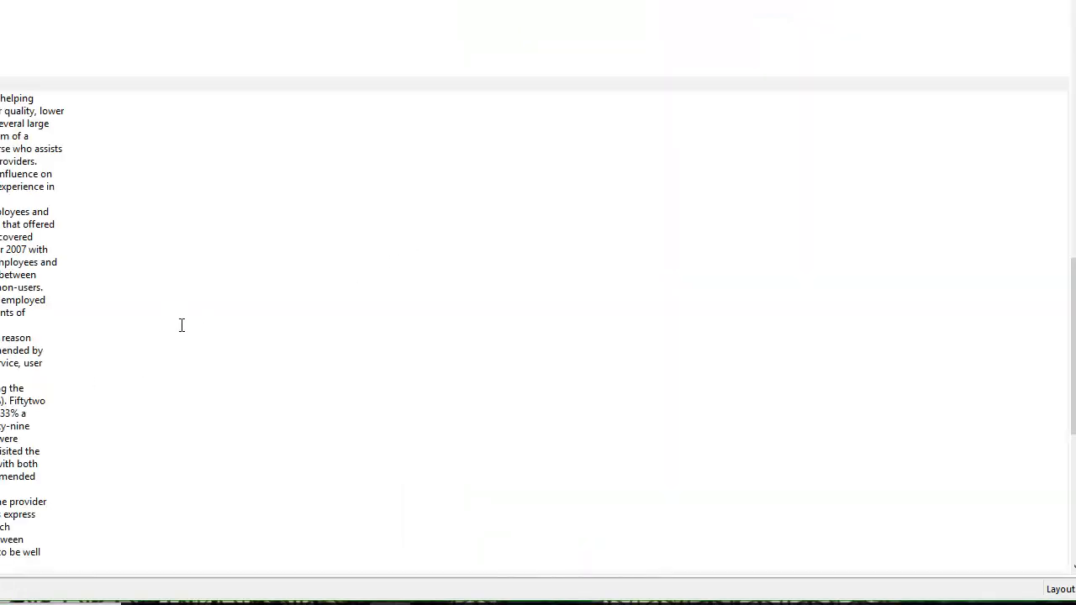
scroll(188, 288, "up", 5)
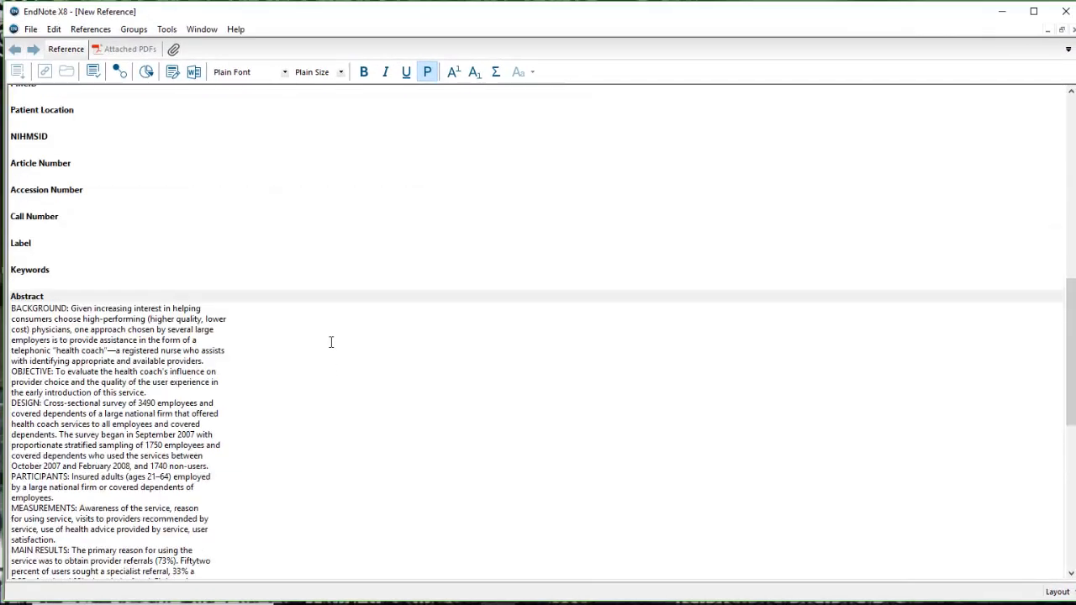
scroll(192, 288, "down", 4)
scroll(332, 341, "down", 3)
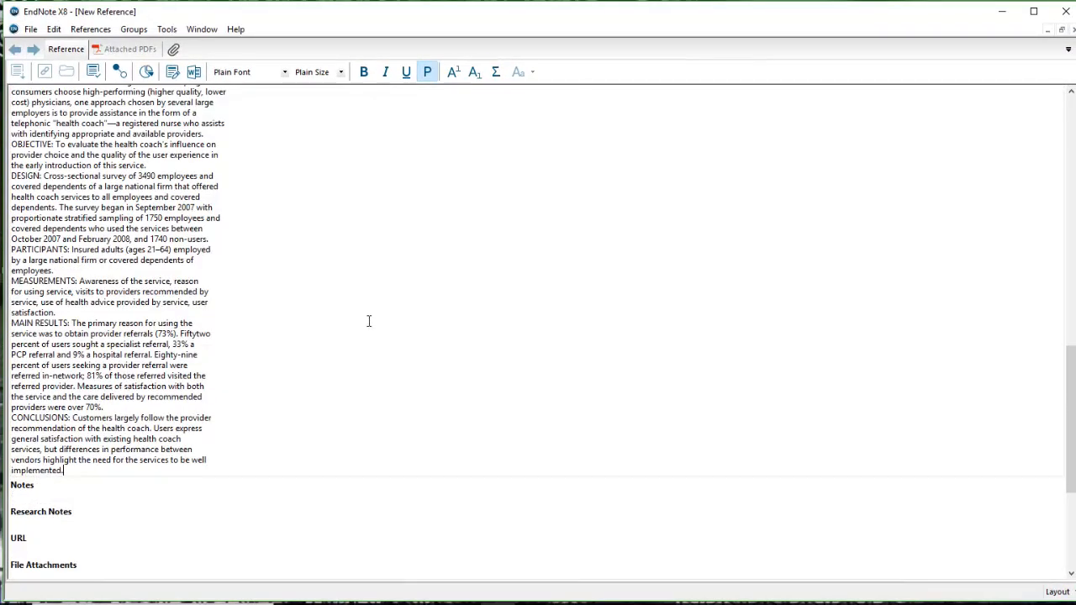
scroll(367, 320, "down", 1)
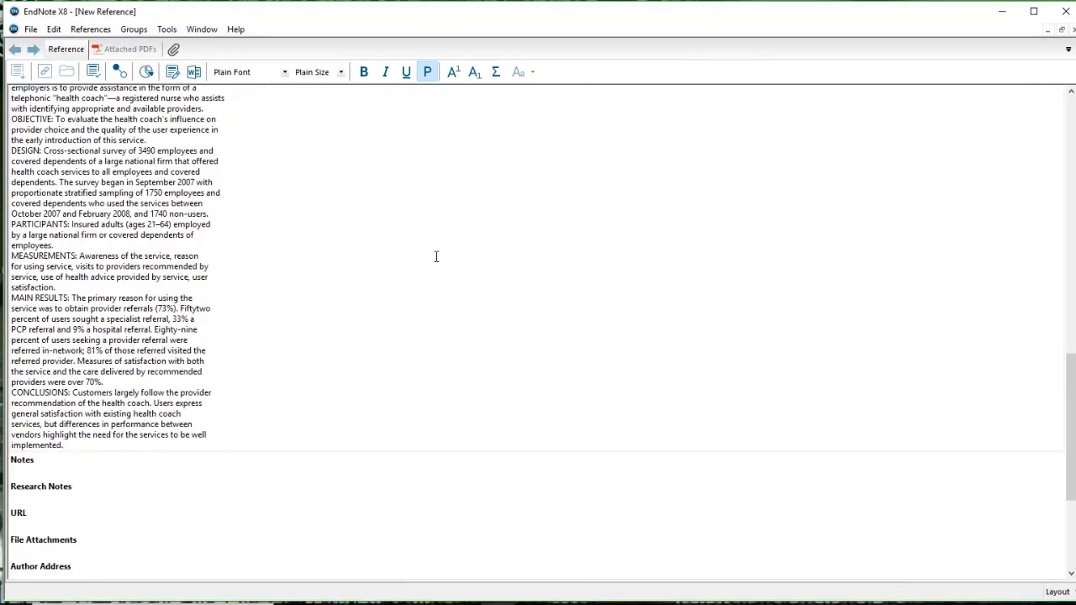
Save the new journal article reference
scroll(404, 273, "up", 7)
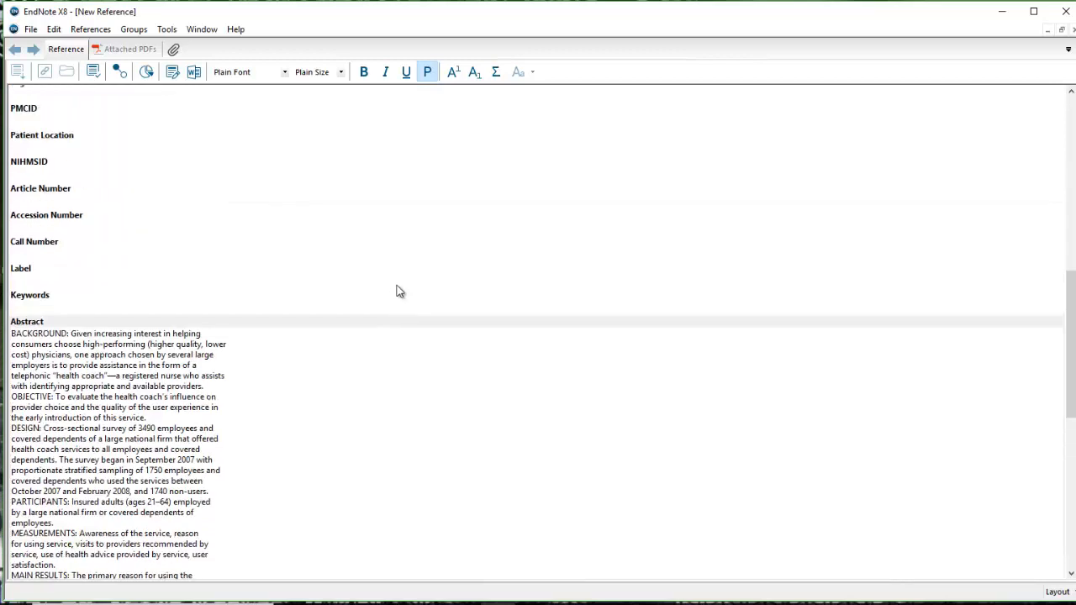
scroll(381, 302, "up", 14)
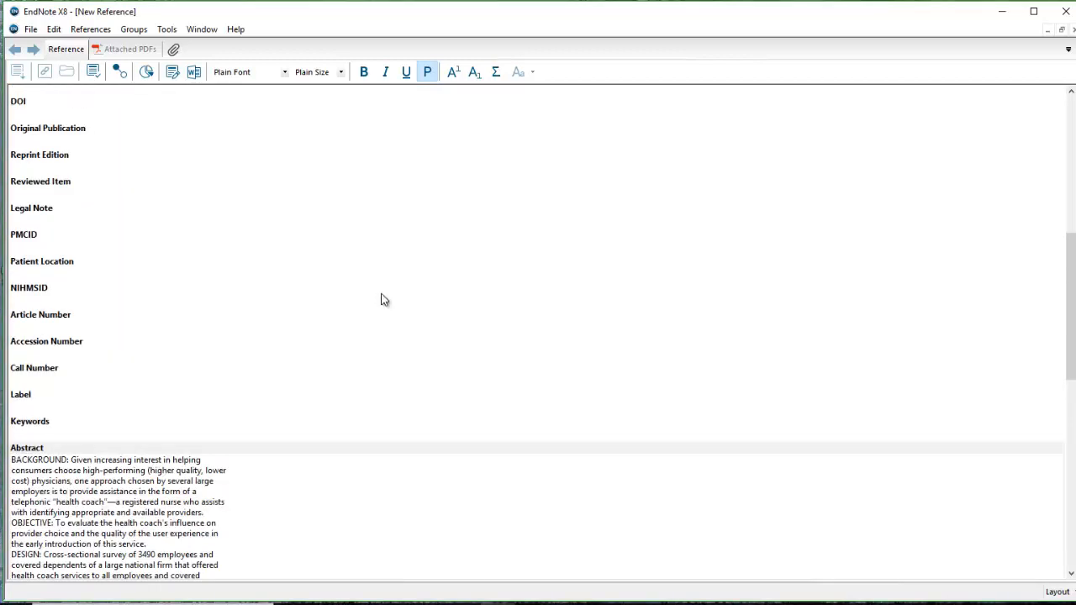
scroll(379, 290, "up", 1)
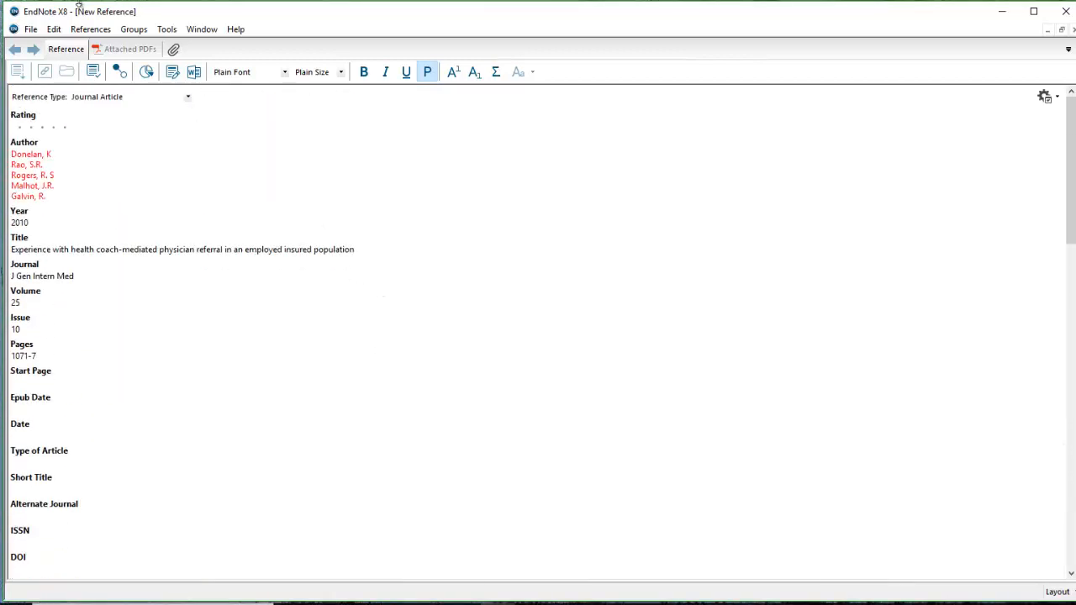
left_click(30, 28)
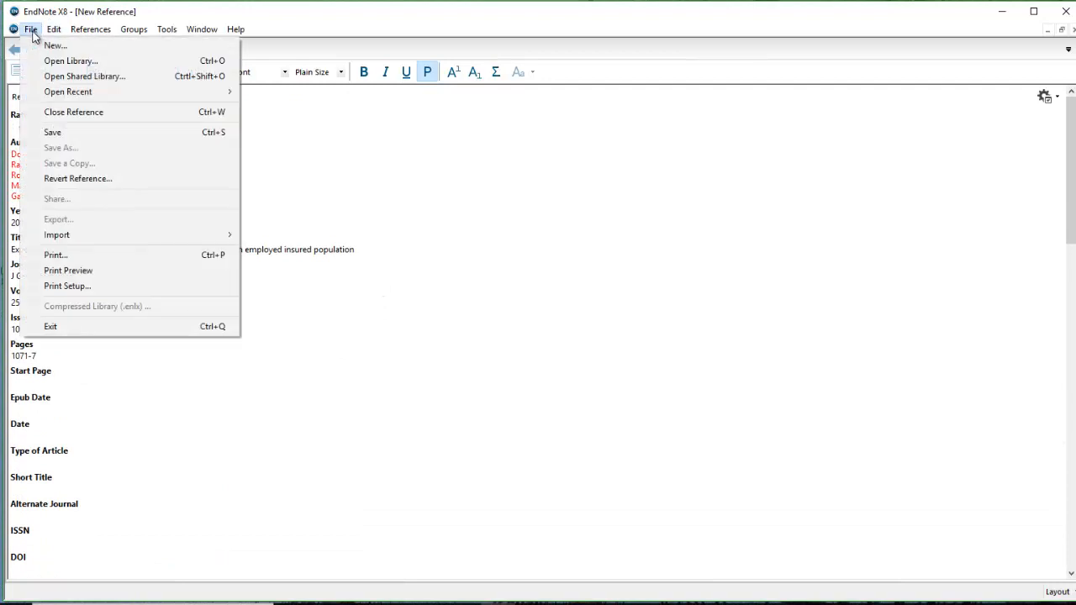
left_click(83, 131)
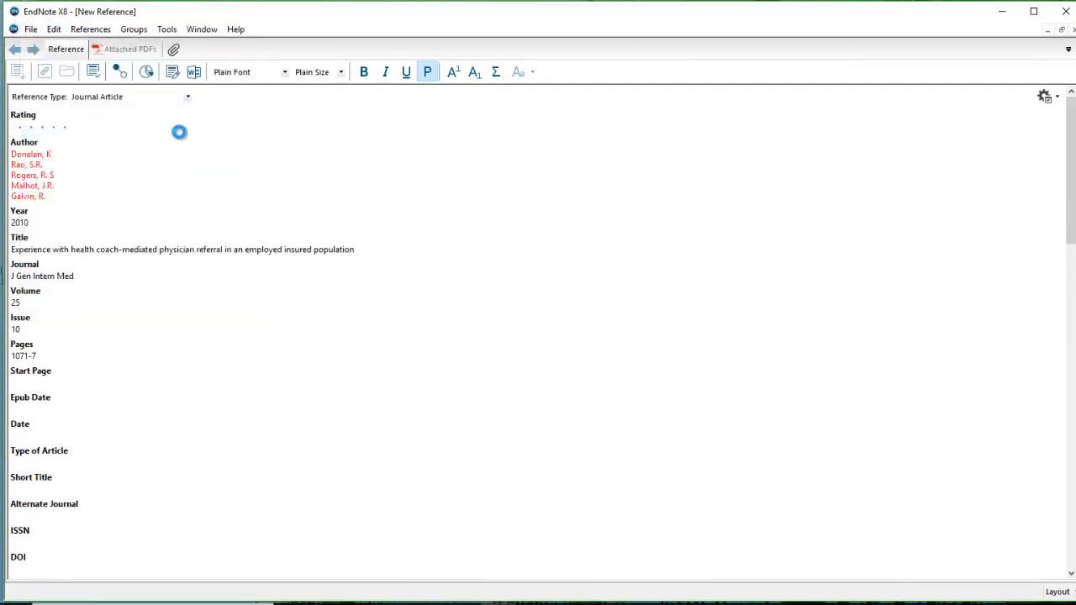
Attach the "Health coach referral" PDF from the Health Coaching folder to the reference, copying it to the default attachment folder
left_click(173, 48)
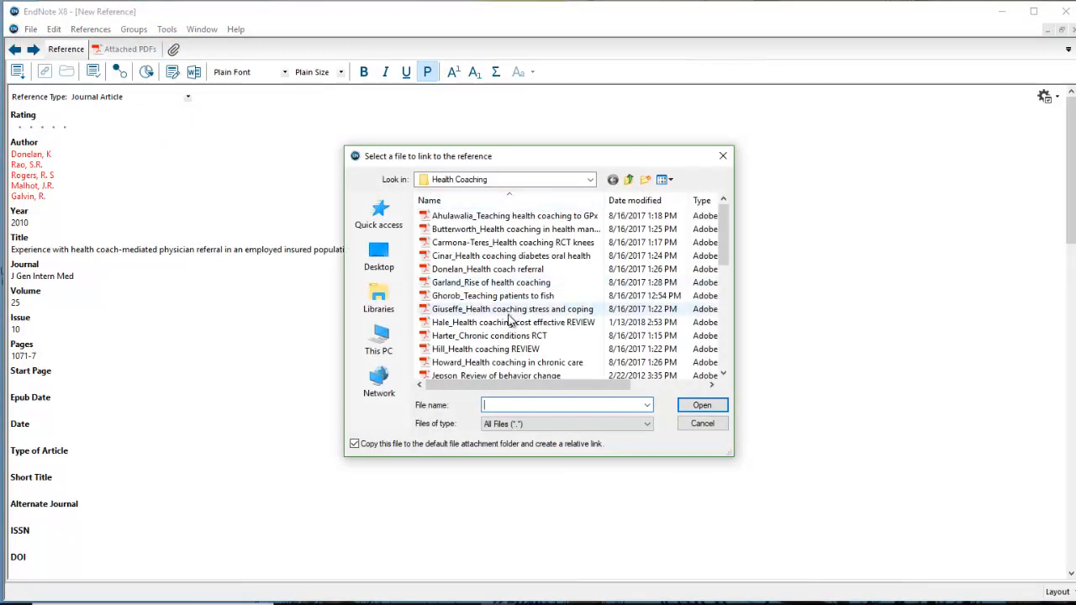
left_click(538, 270)
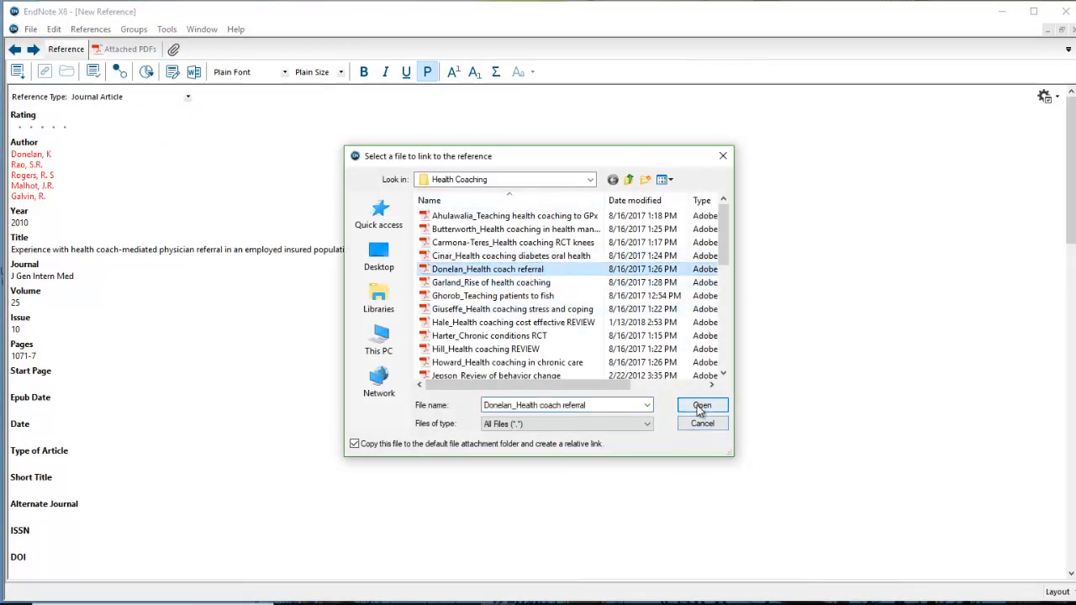
left_click(698, 405)
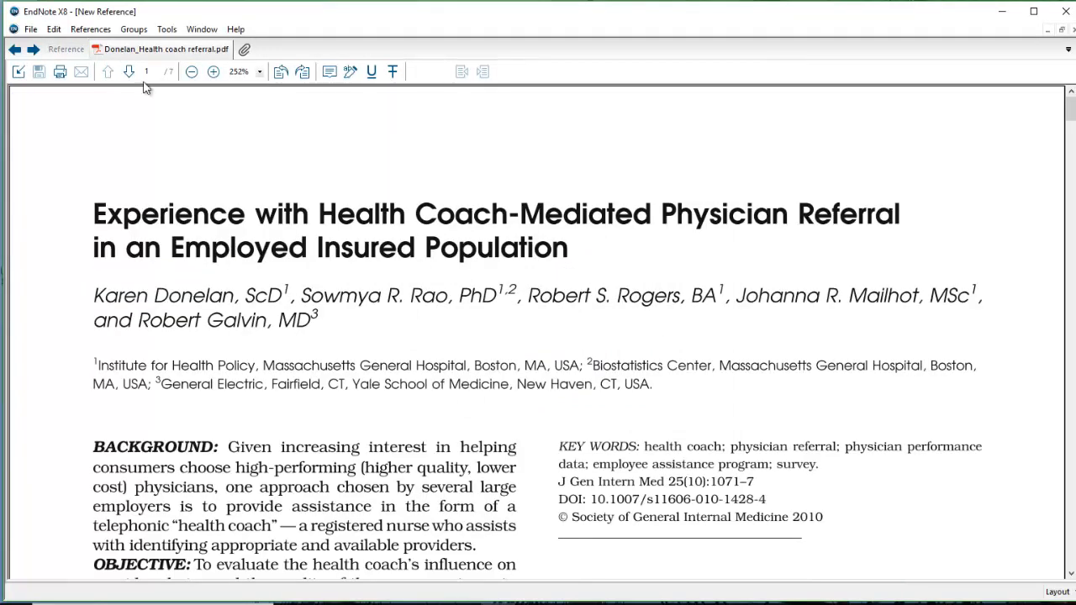
Close the new reference and save its changes
left_click(31, 31)
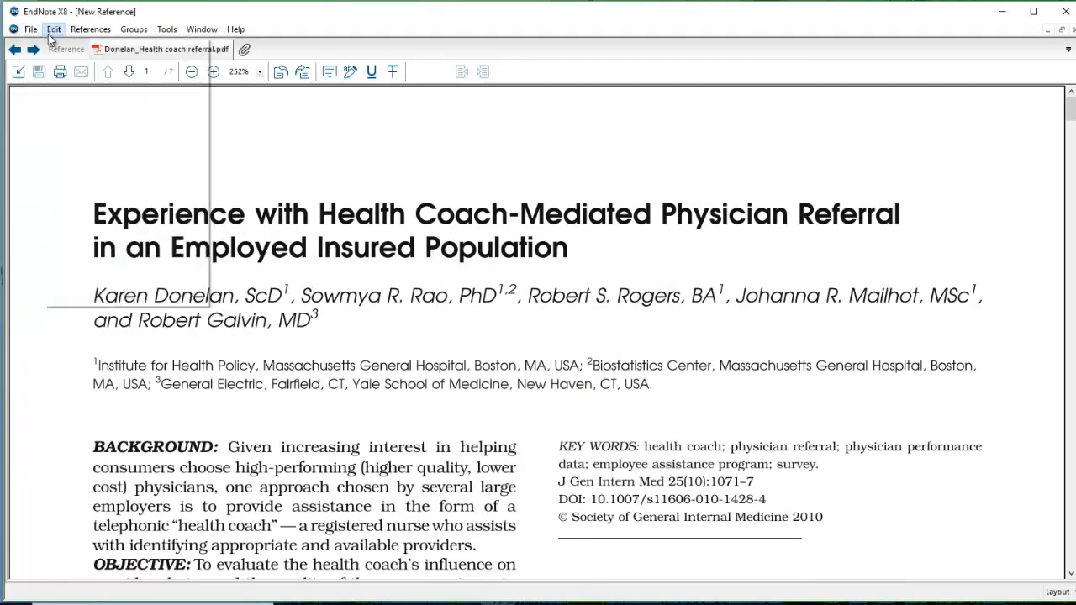
left_click(51, 32)
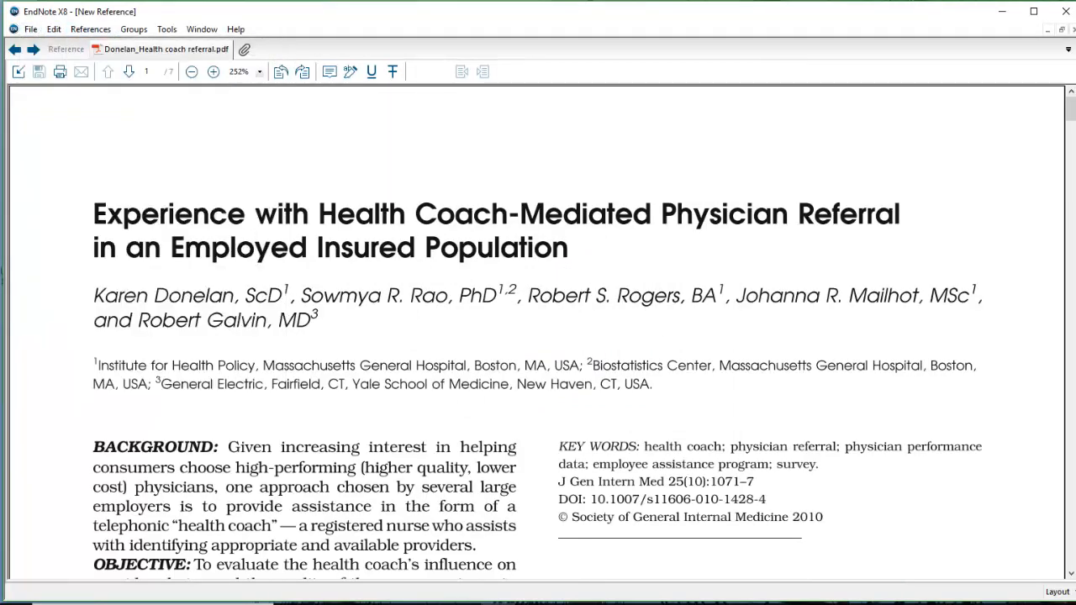
left_click(1072, 31)
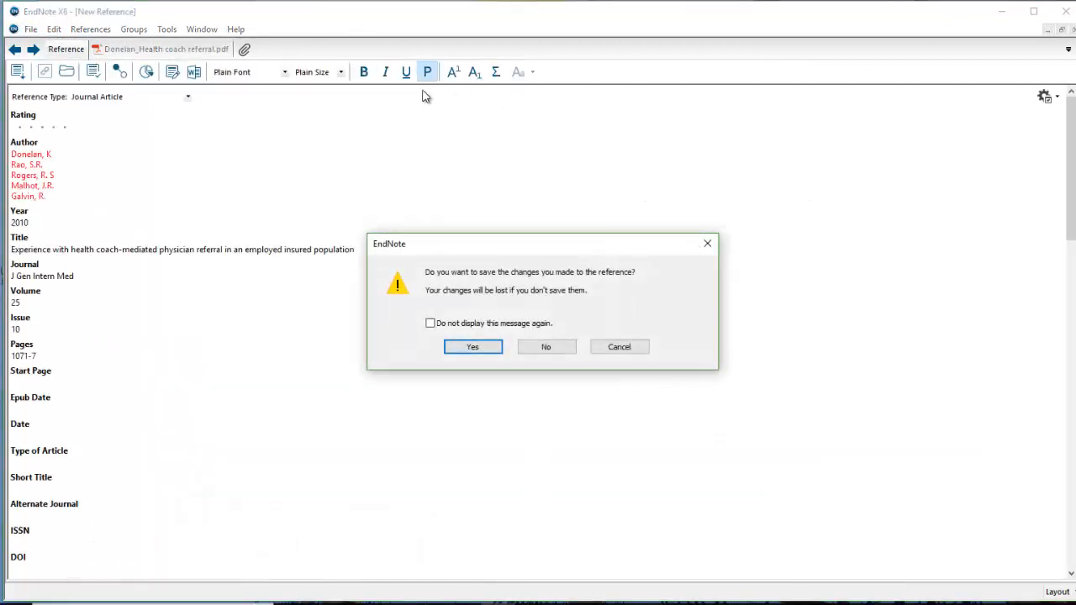
left_click(473, 348)
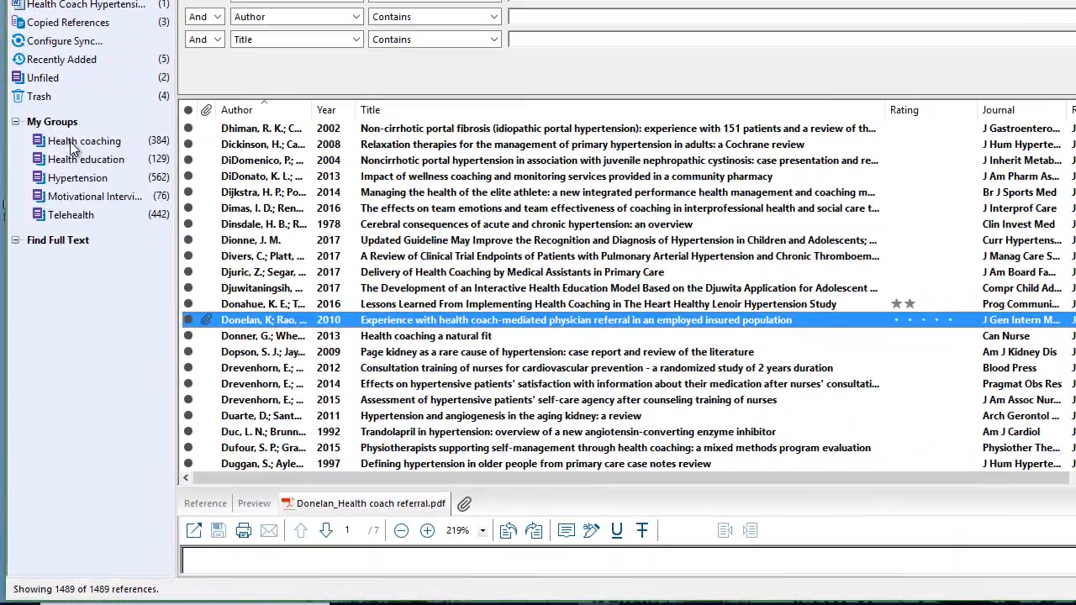
Show the references in the Health coaching group
left_click(72, 144)
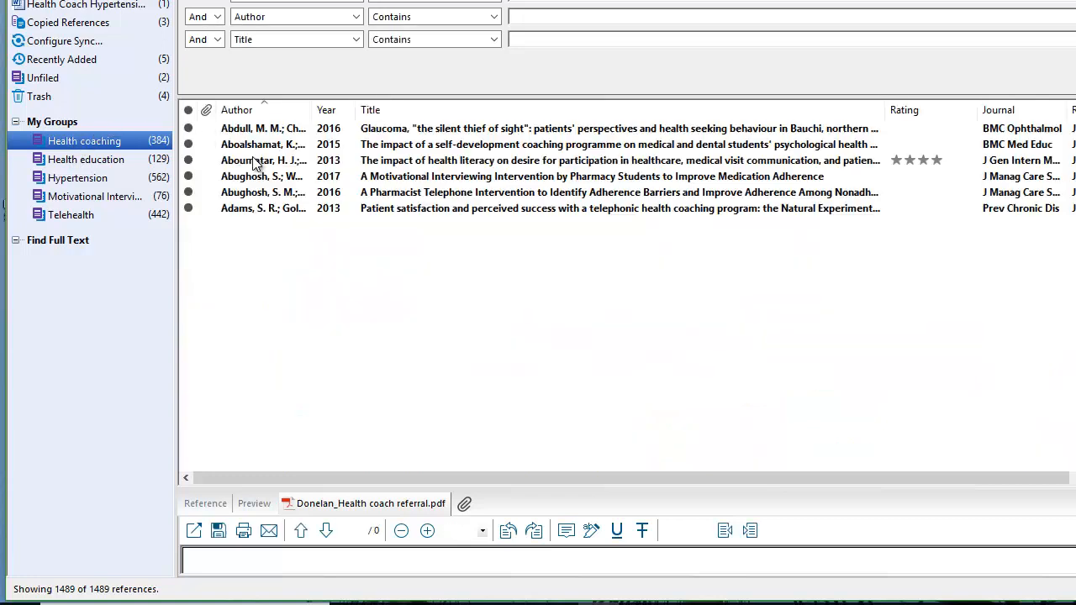